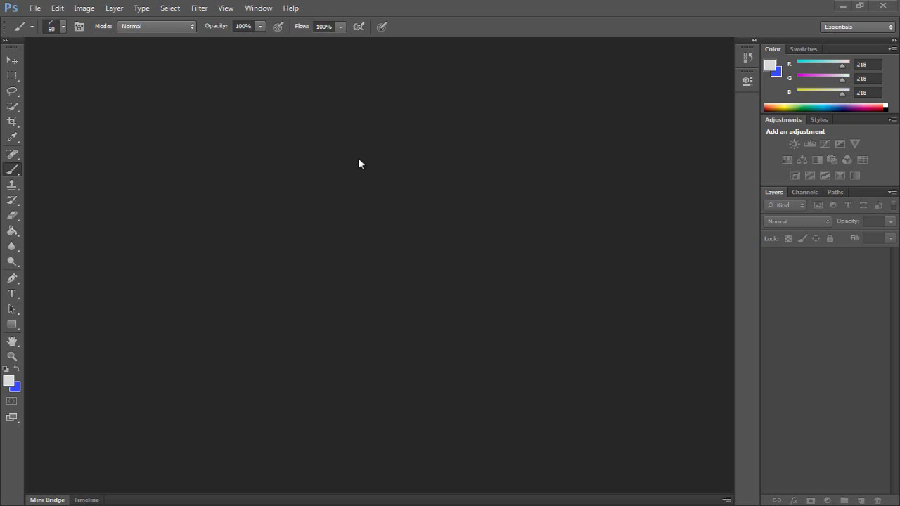
Start a new document and name it Tutorial.
click(35, 9)
click(48, 32)
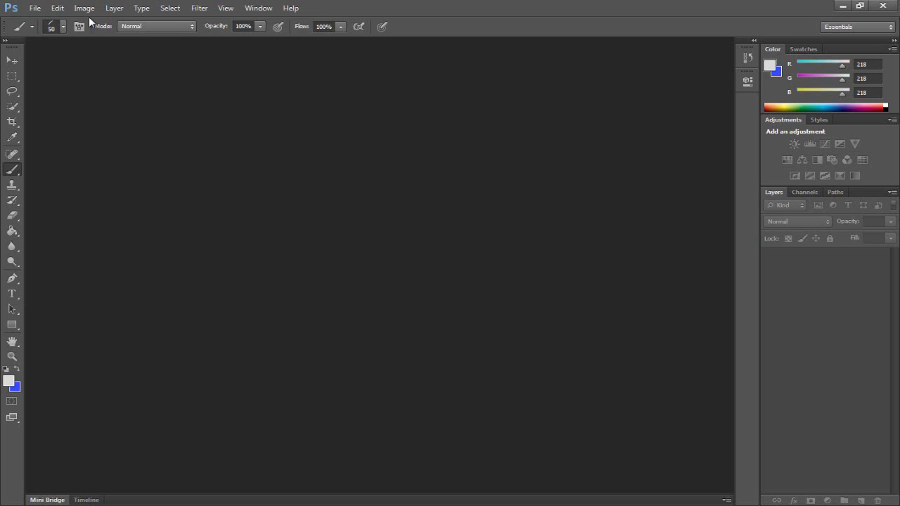
click(33, 10)
click(31, 11)
click(35, 9)
click(40, 22)
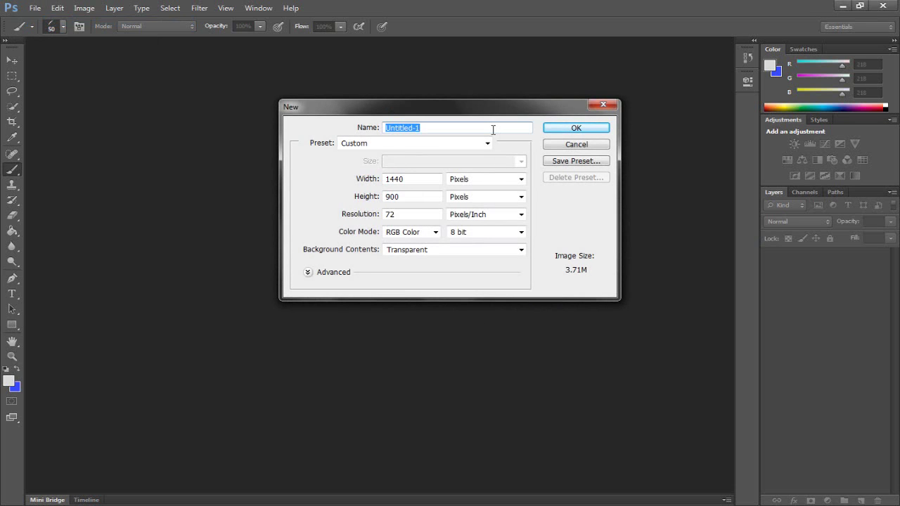
text(Tutorial)
drag(475, 113, 436, 206)
Create the document at 1920 by 1080 pixels, 72 pixels/inch, with transparent background contents.
key(Tab)
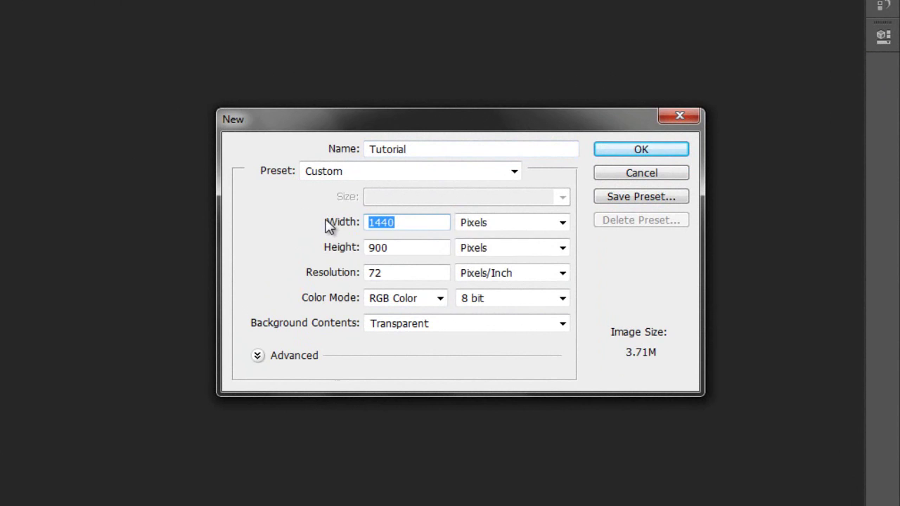
text(1920)
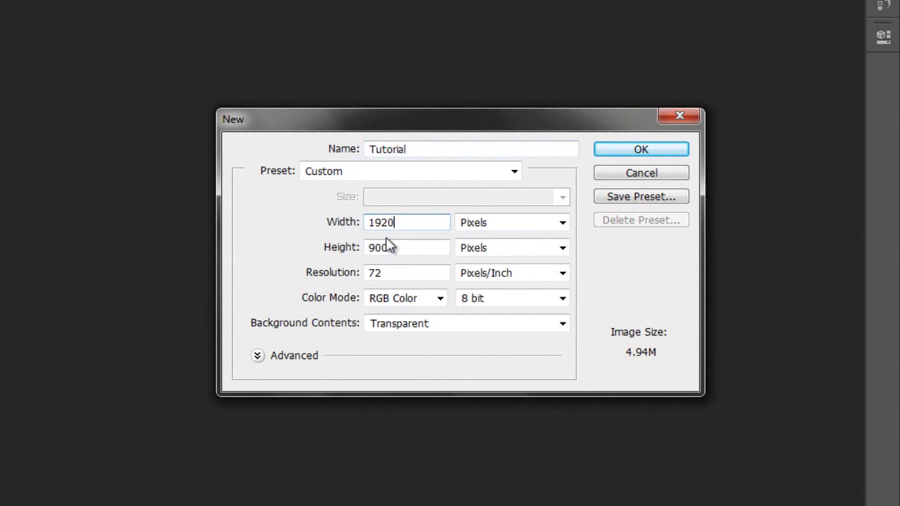
key(Tab)
text(1080)
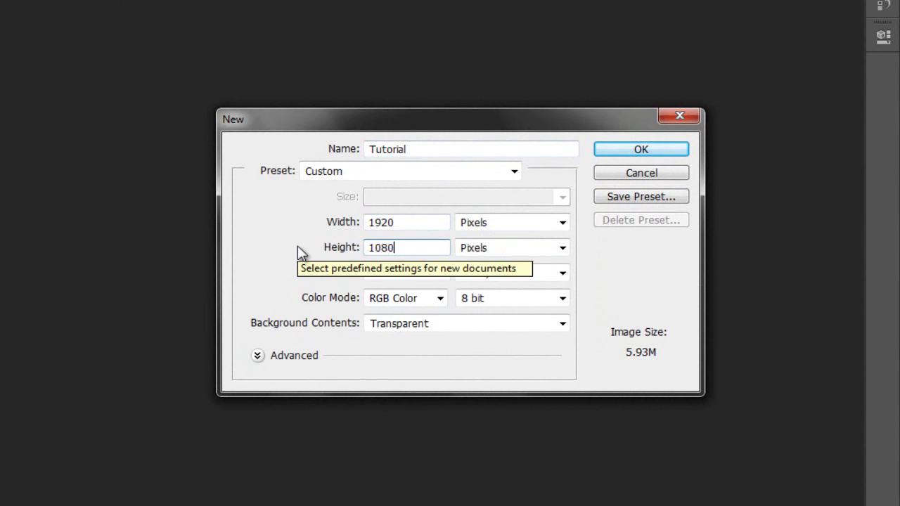
click(413, 229)
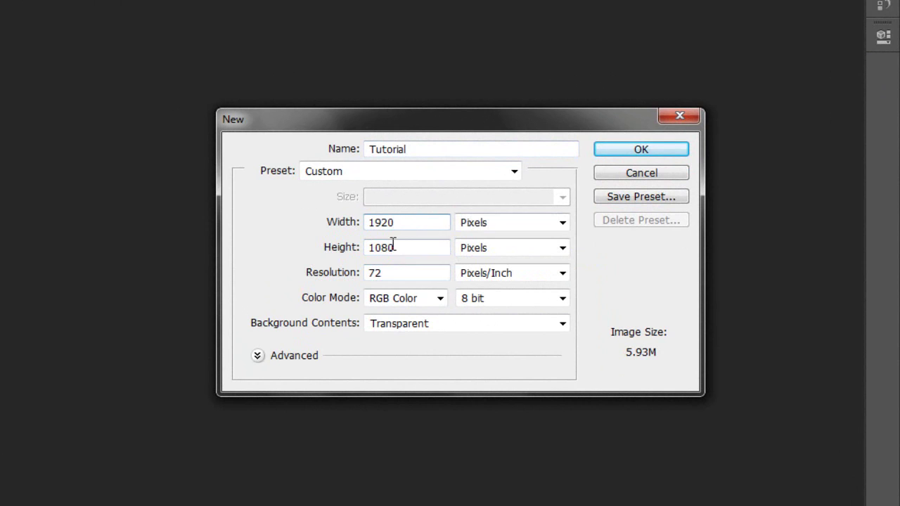
mouse_move(394, 245)
mouse_down()
mouse_move(380, 237)
mouse_move(398, 221)
mouse_move(398, 247)
mouse_up()
click(406, 273)
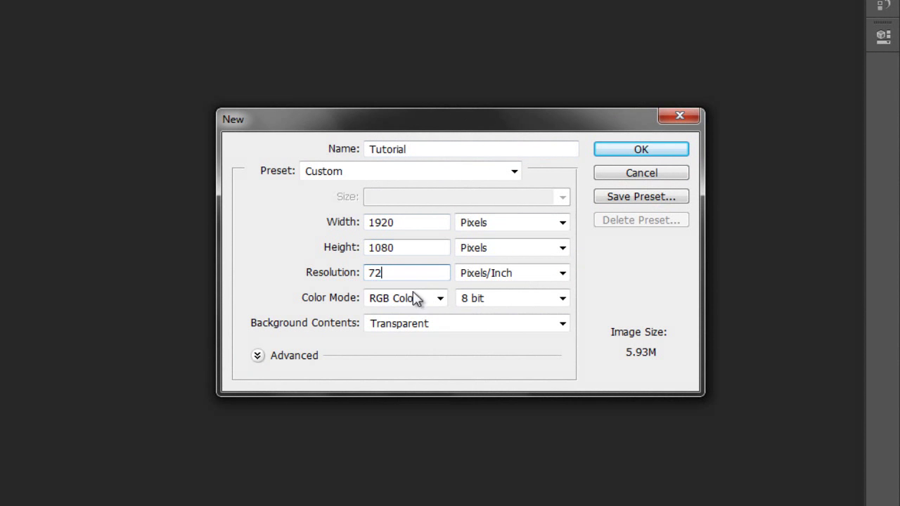
click(449, 331)
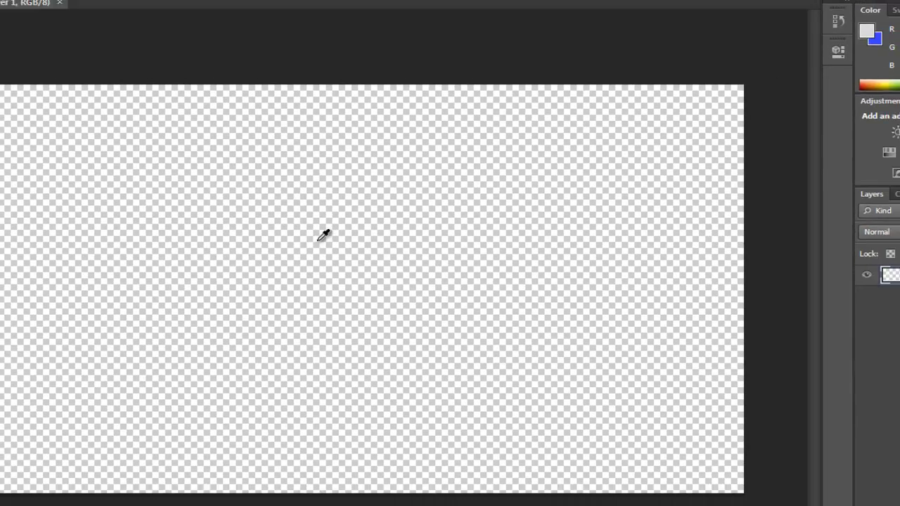
scroll(198, 247, up, 1)
scroll(188, 240, down, 1)
scroll(189, 240, up, 1)
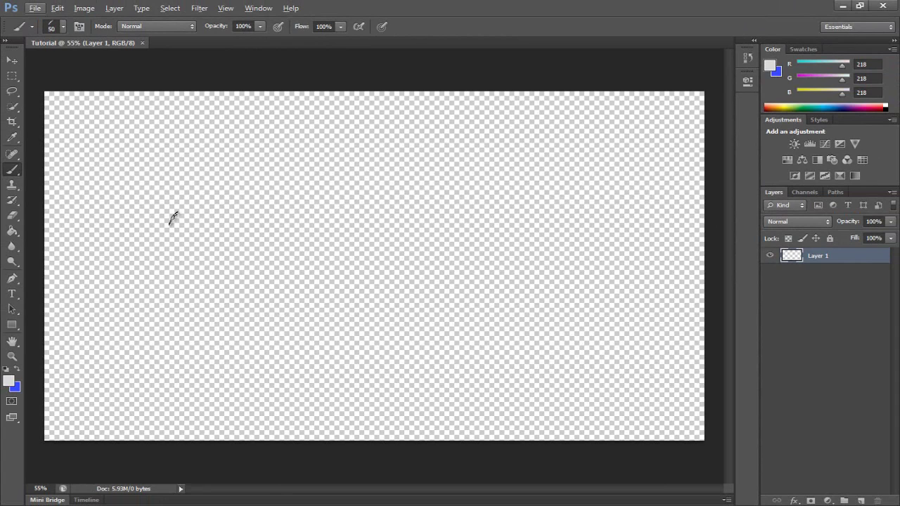
click(10, 219)
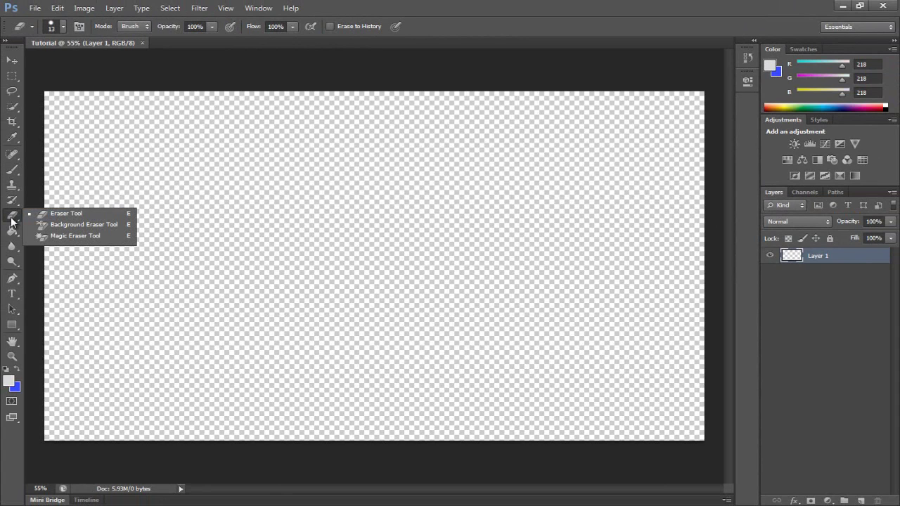
click(11, 217)
click(13, 214)
Activate the Paint Bucket tool from the fill tool group.
click(12, 230)
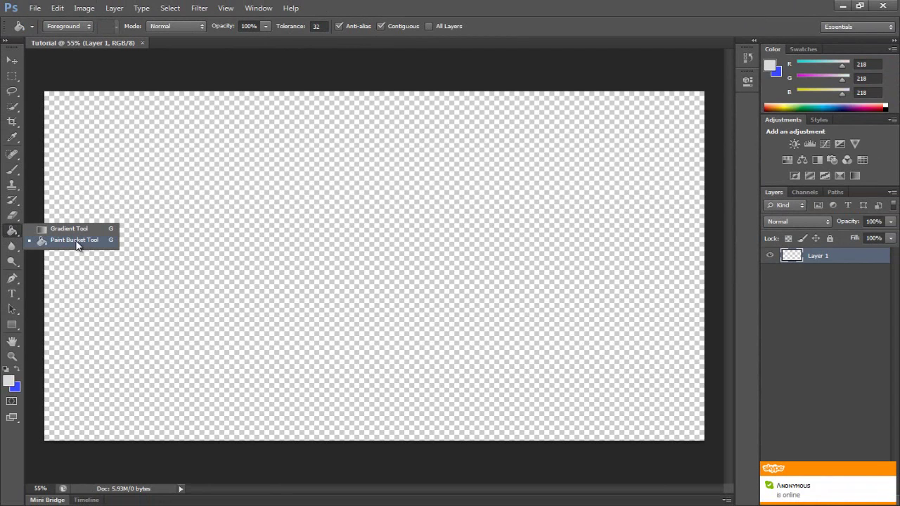
click(42, 228)
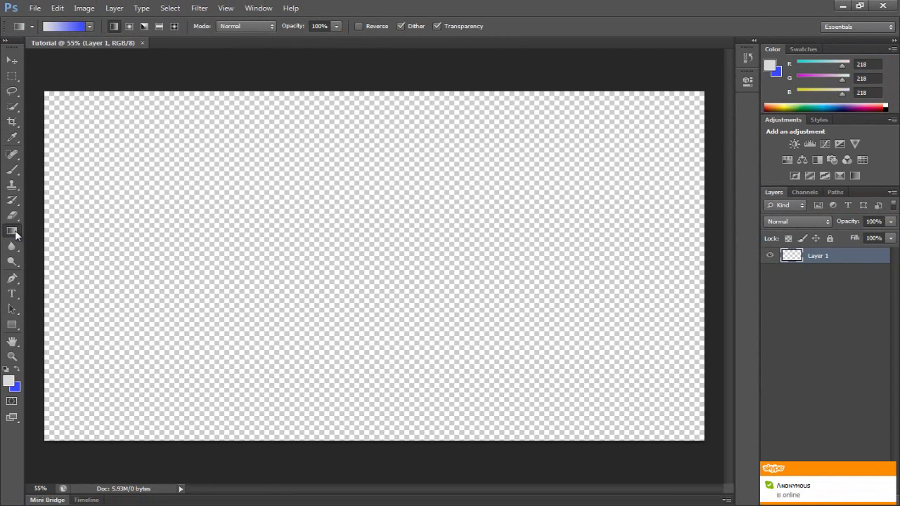
click(15, 234)
click(57, 242)
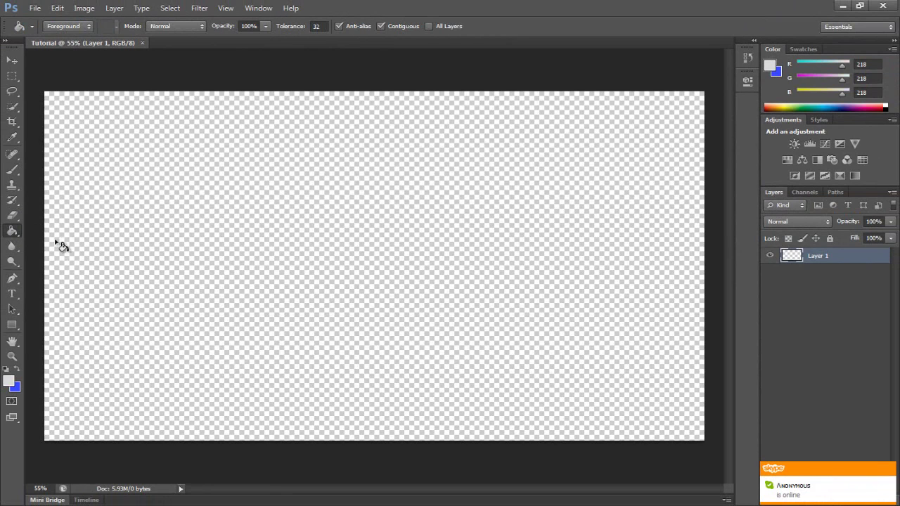
click(17, 371)
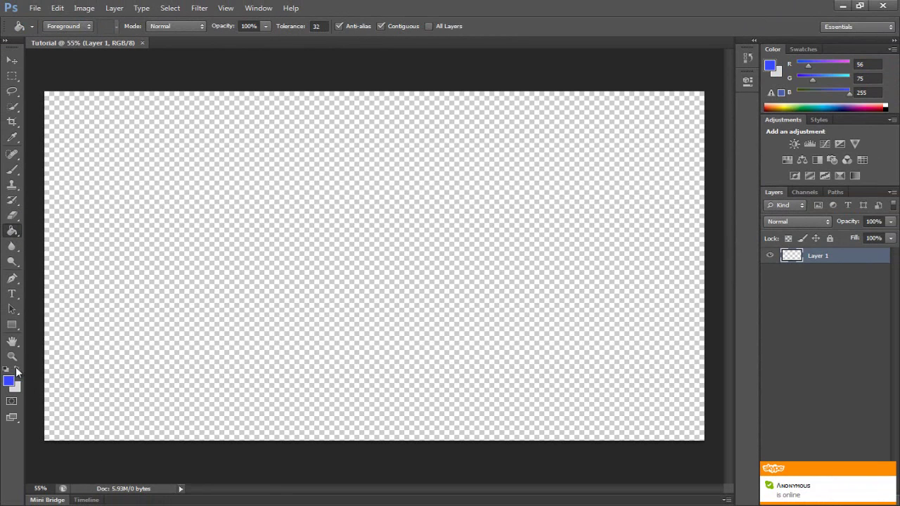
click(11, 380)
click(580, 142)
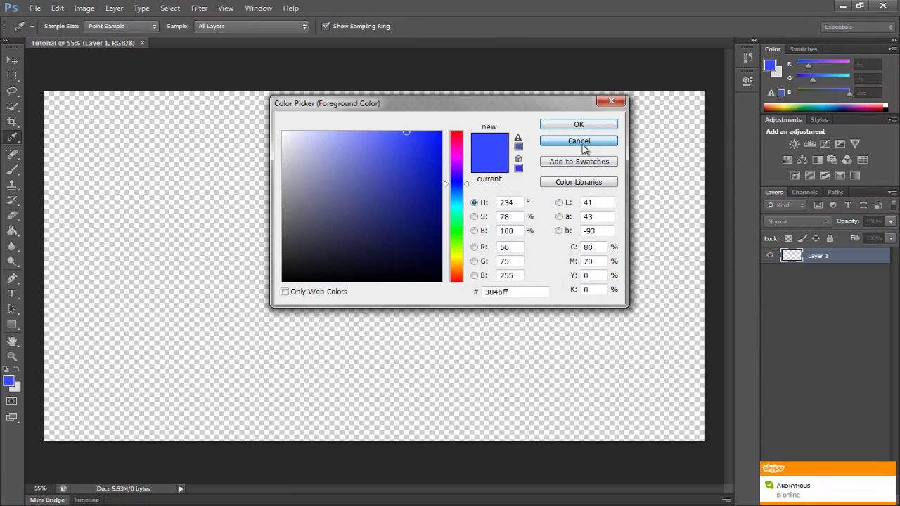
click(17, 371)
Fill Layer 1 with the light grey foreground colour and add a new empty layer above it.
click(248, 288)
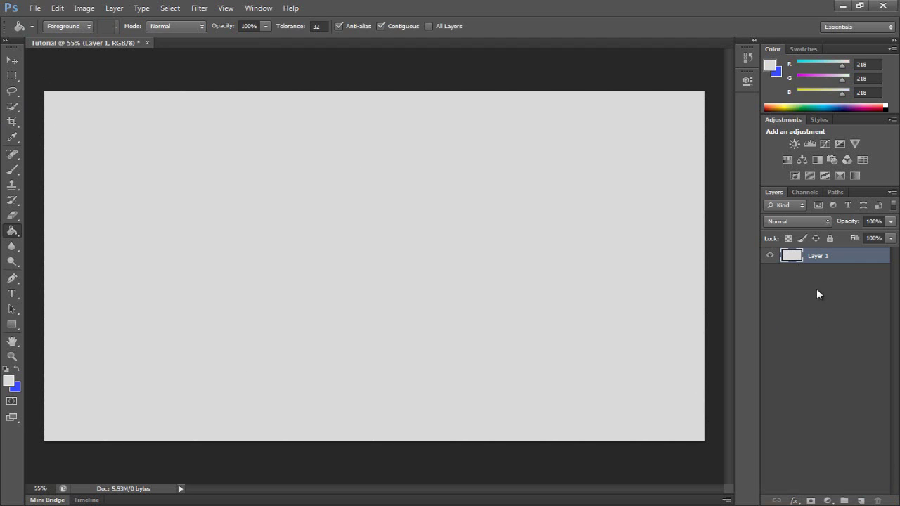
click(861, 500)
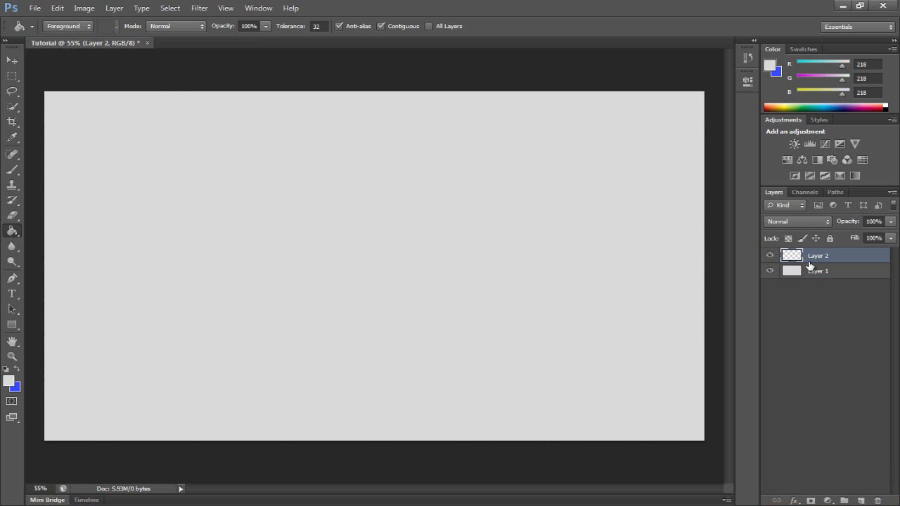
Swap the foreground colour to blue and paint an S-shaped brush stroke on Layer 2.
click(12, 169)
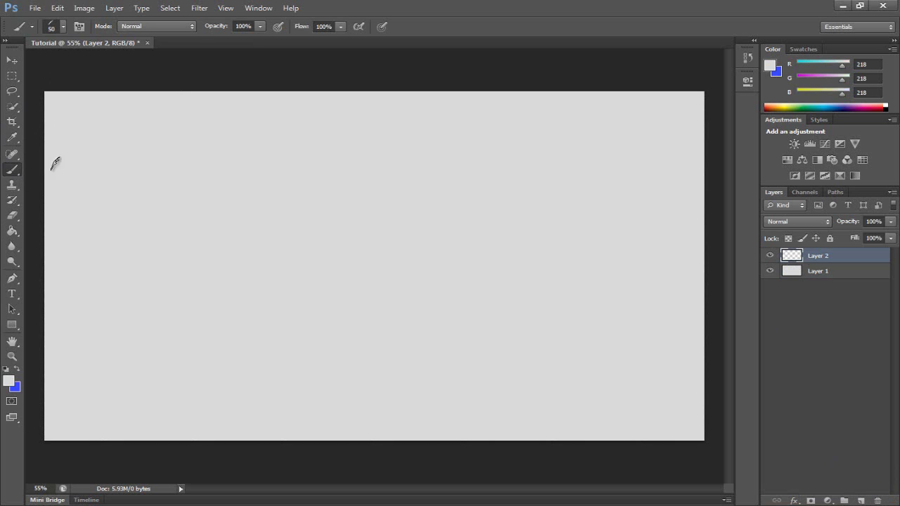
click(17, 369)
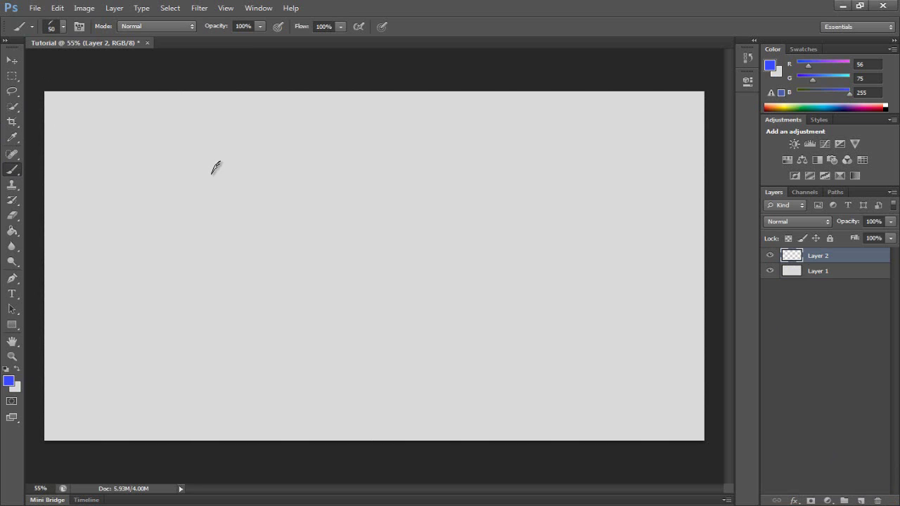
mouse_move(215, 165)
mouse_down()
mouse_move(195, 190)
mouse_move(227, 235)
mouse_move(184, 263)
mouse_up()
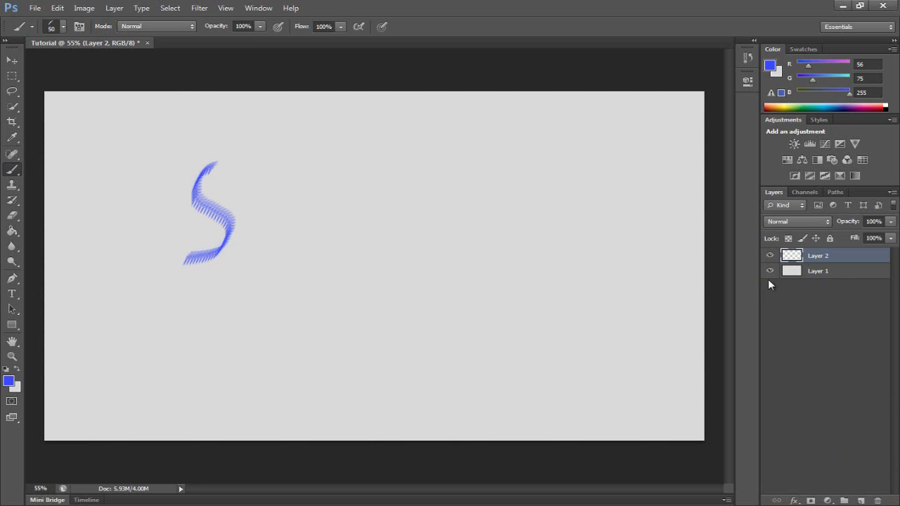
Paint a few blue brush strokes directly on Layer 1, across and beside the S-shaped stroke.
click(833, 280)
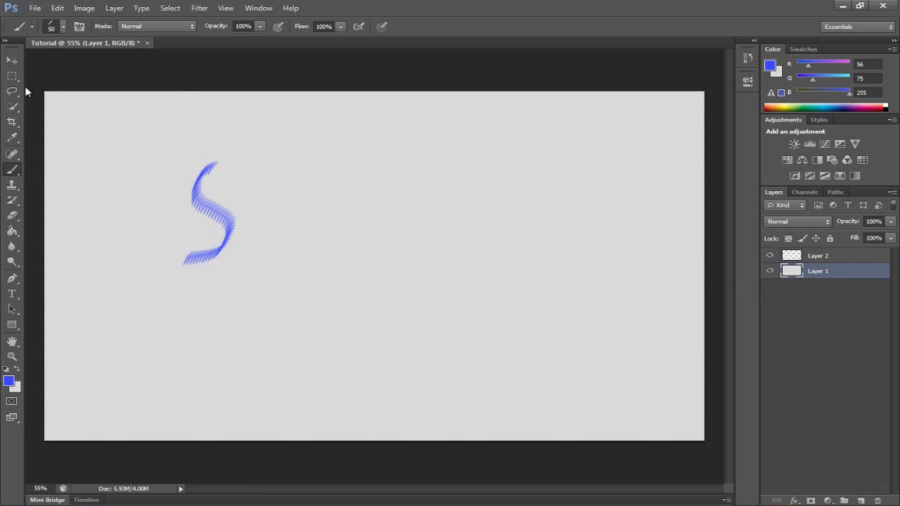
drag(329, 210, 339, 199)
drag(252, 225, 339, 200)
drag(203, 190, 285, 239)
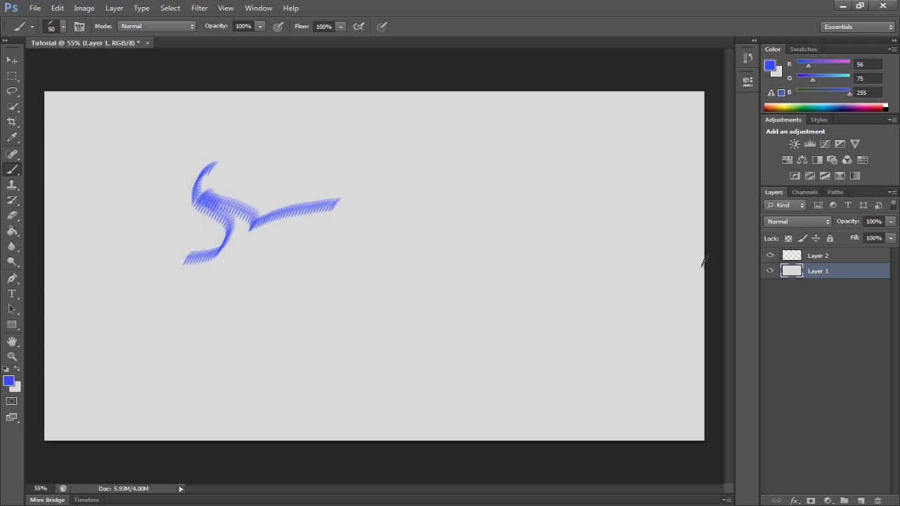
Delete Layer 2 together with its S-shaped stroke.
click(832, 258)
right_click(814, 257)
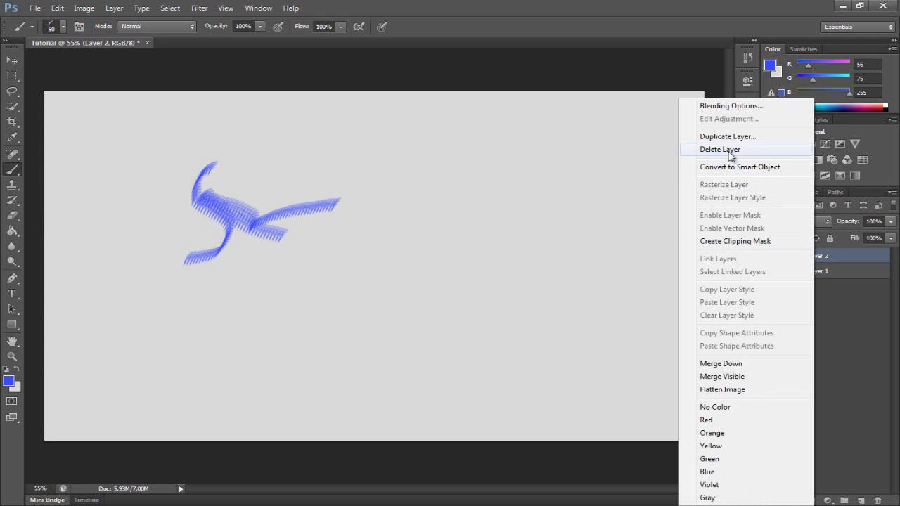
click(704, 149)
click(432, 198)
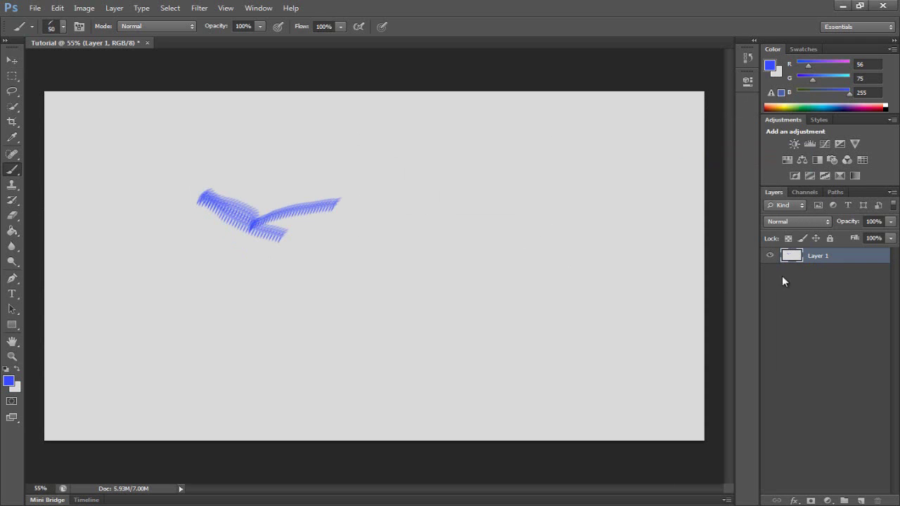
right_click(812, 258)
click(847, 282)
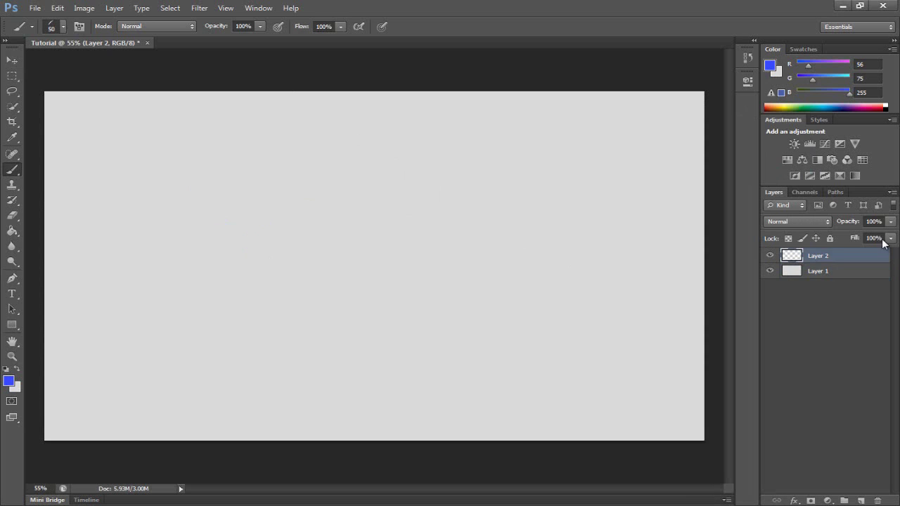
Select the grey background layer, Layer 1, and apply Lock all to it.
click(828, 270)
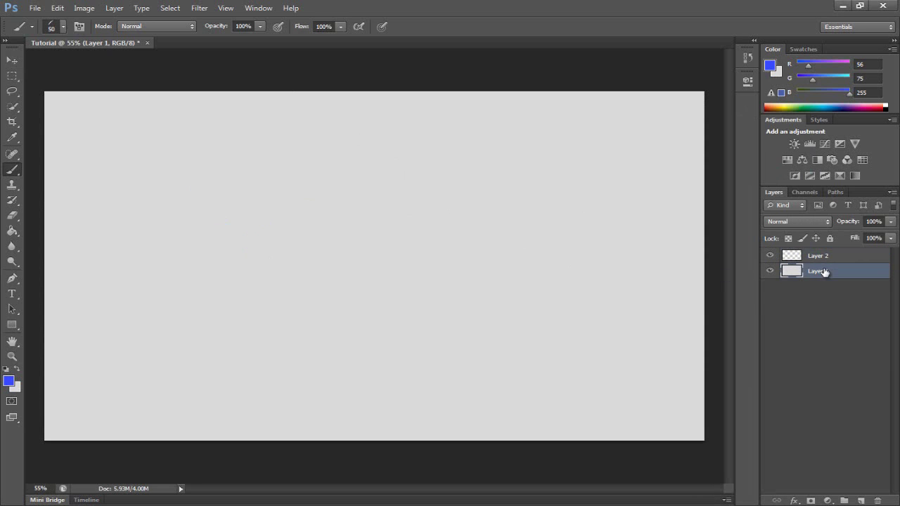
right_click(827, 271)
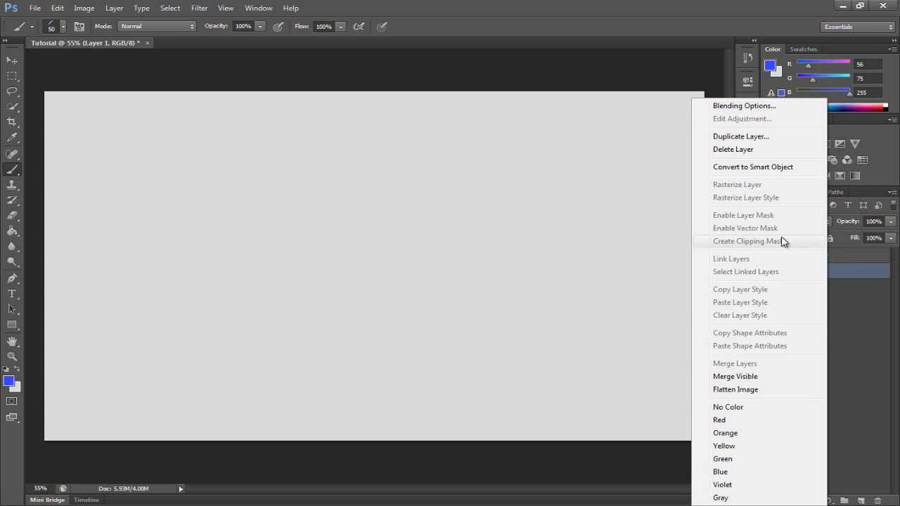
right_click(855, 270)
click(852, 272)
right_click(839, 273)
click(862, 303)
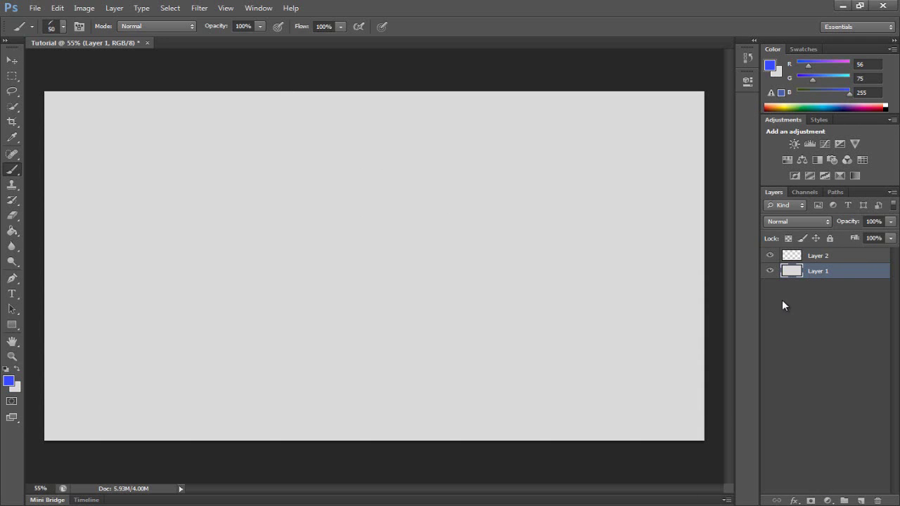
right_click(772, 280)
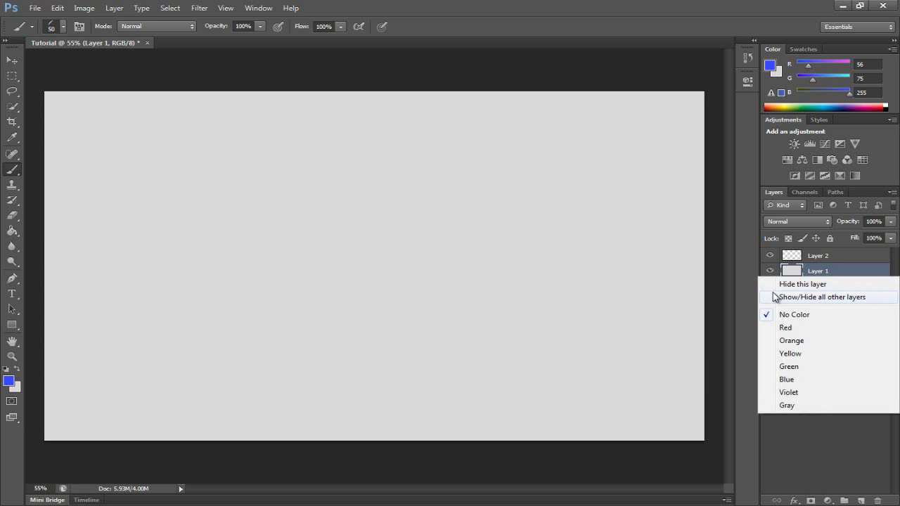
click(793, 440)
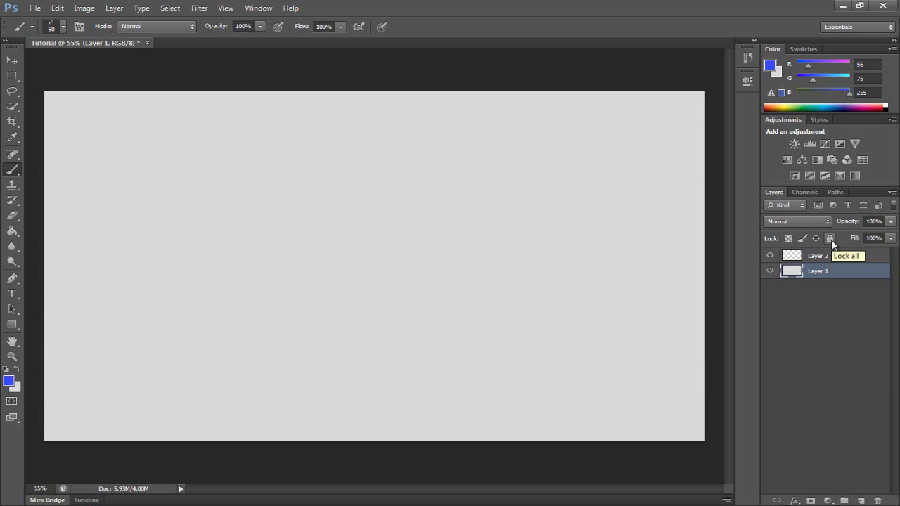
click(830, 239)
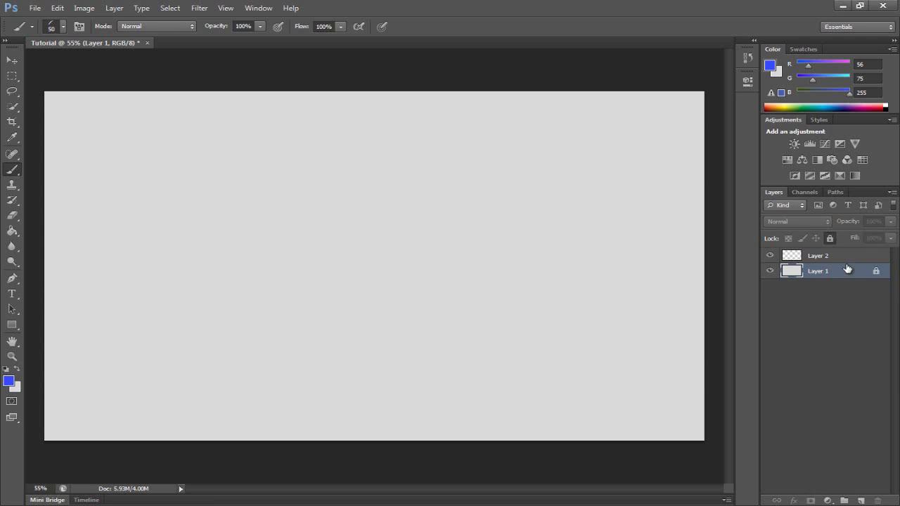
Try to paint on the locked Layer 1 with the Brush tool.
click(837, 257)
click(843, 270)
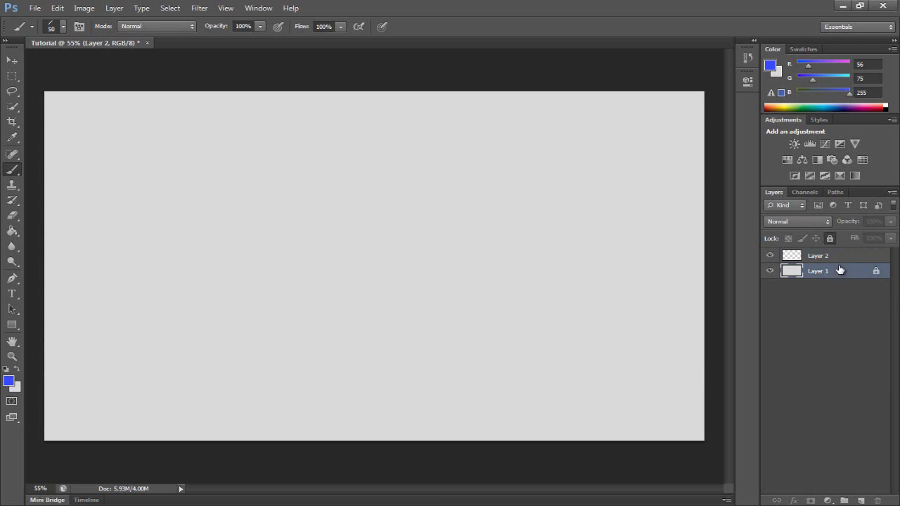
click(234, 188)
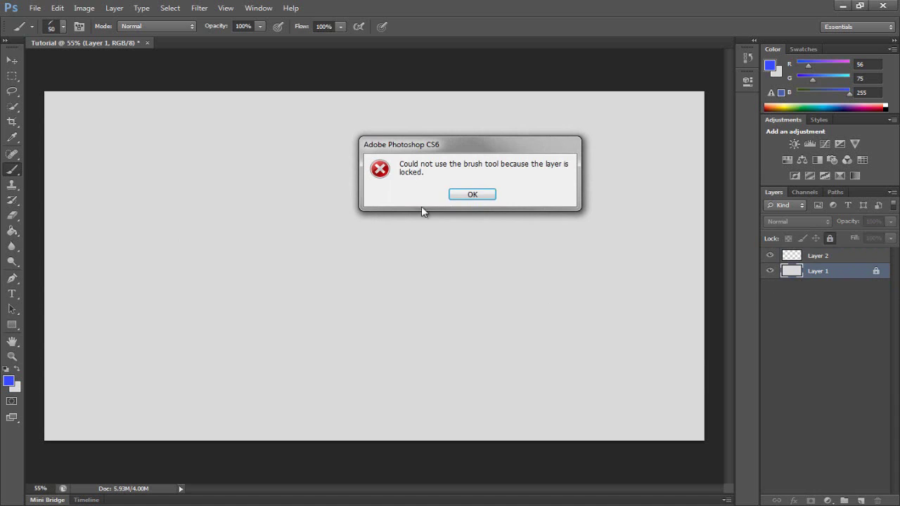
click(470, 196)
Select Layer 2 as the working layer and activate the Move tool.
click(814, 258)
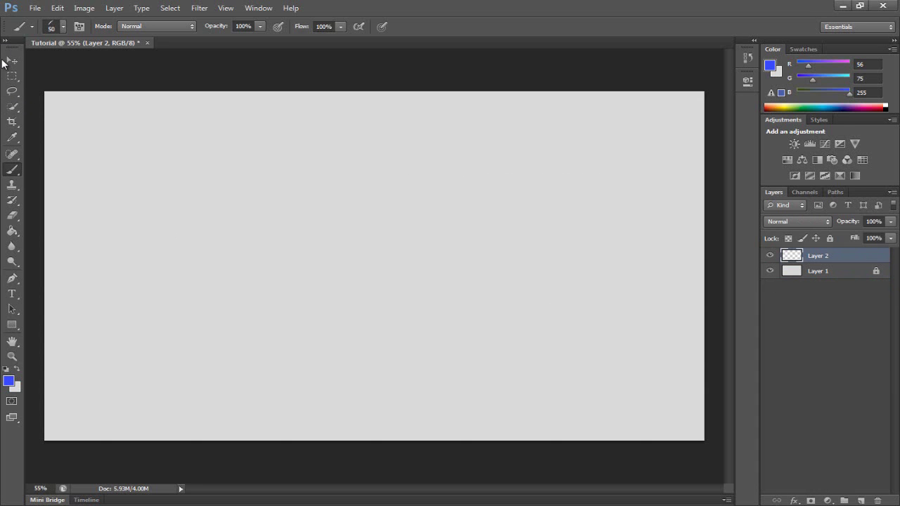
click(11, 62)
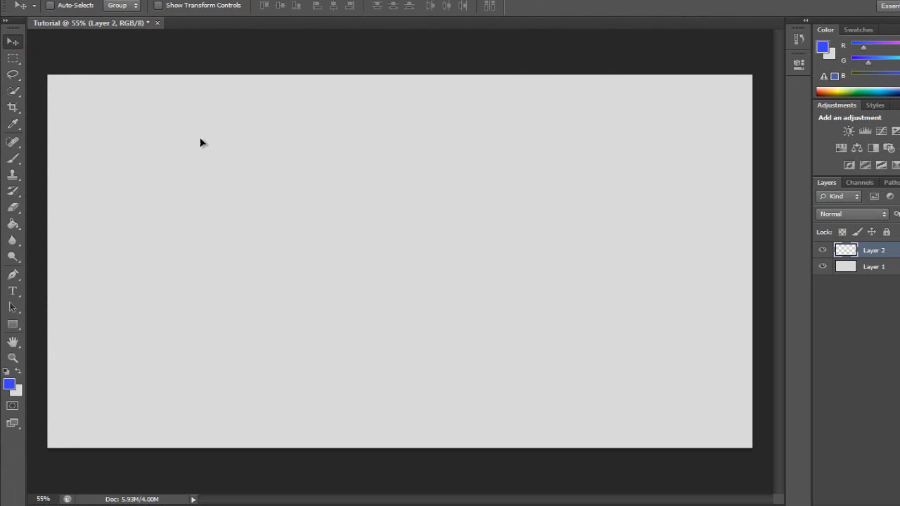
Try moving the content of the empty Layer 2 and add a new layer above it.
drag(201, 139, 350, 204)
drag(483, 194, 176, 169)
key(ctrl+shift+alt+n)
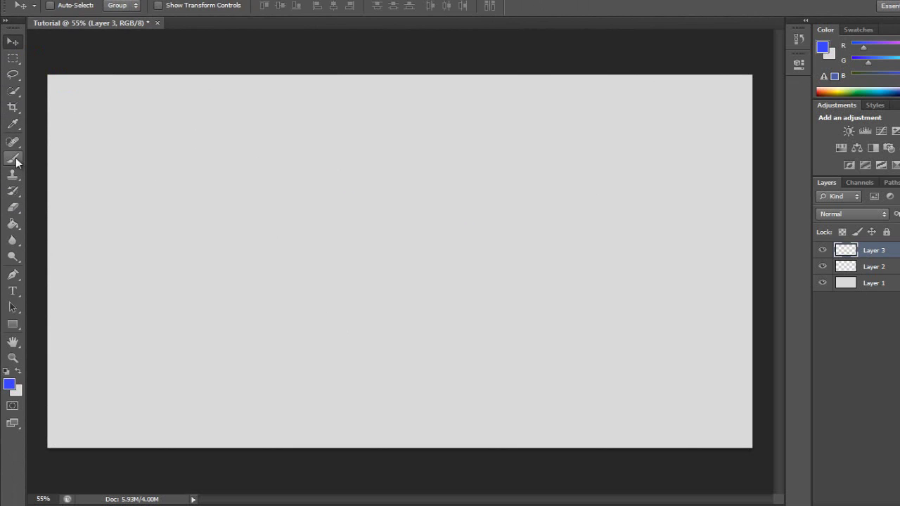
Brush a curved blue stroke on Layer 3 and move it to the right half of the canvas.
click(13, 58)
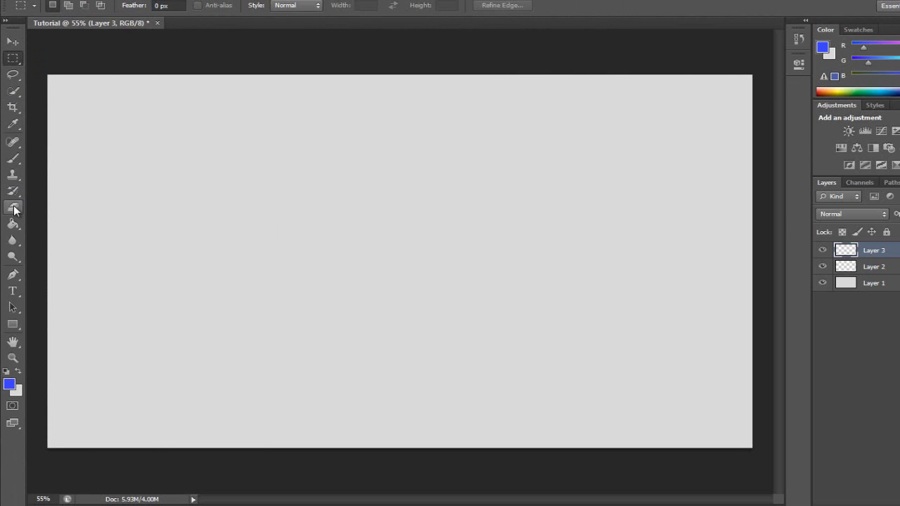
click(16, 161)
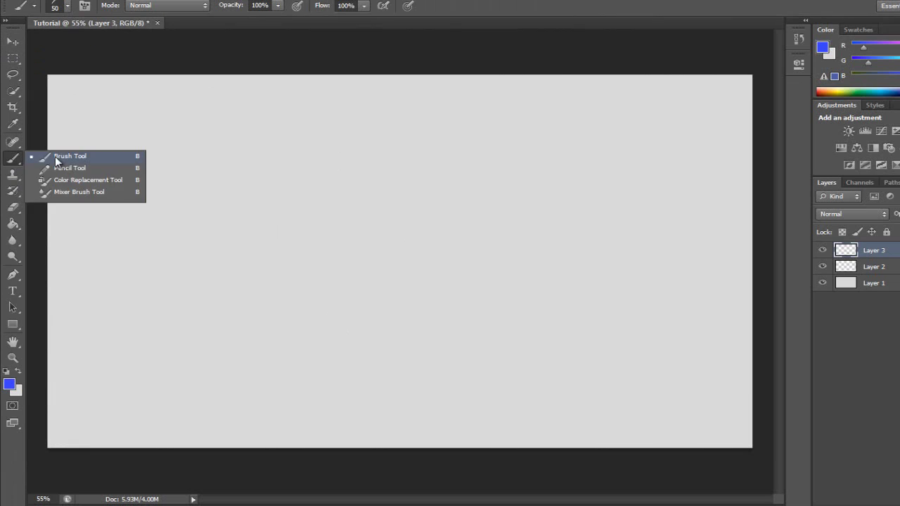
click(56, 159)
mouse_move(223, 132)
mouse_down()
mouse_move(419, 230)
mouse_move(410, 322)
mouse_move(256, 317)
mouse_up()
click(12, 45)
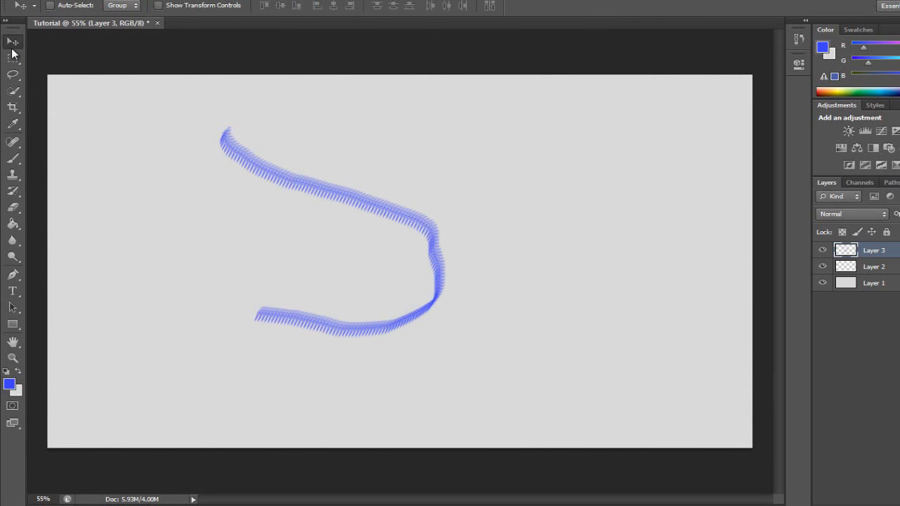
mouse_move(277, 180)
mouse_down()
mouse_move(161, 185)
mouse_move(377, 222)
mouse_move(617, 119)
mouse_move(532, 178)
mouse_up()
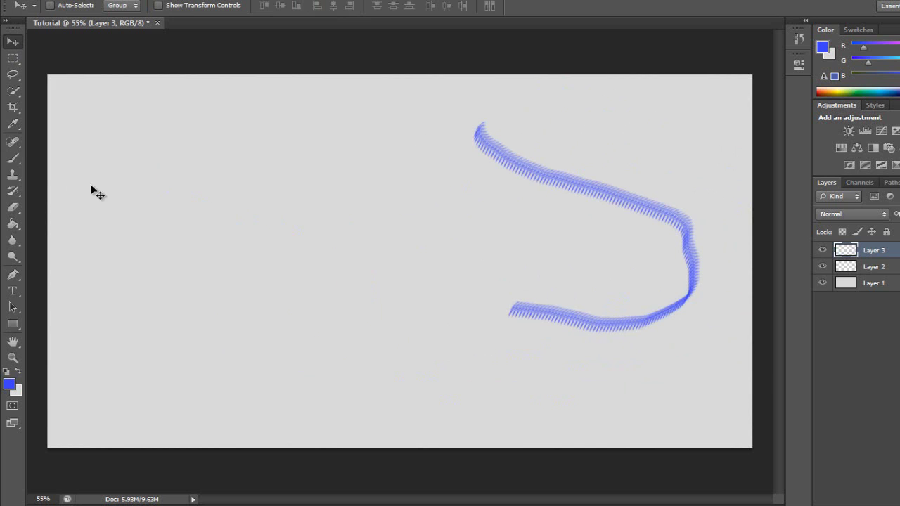
Delete Layer 3 together with its curved blue stroke.
right_click(868, 259)
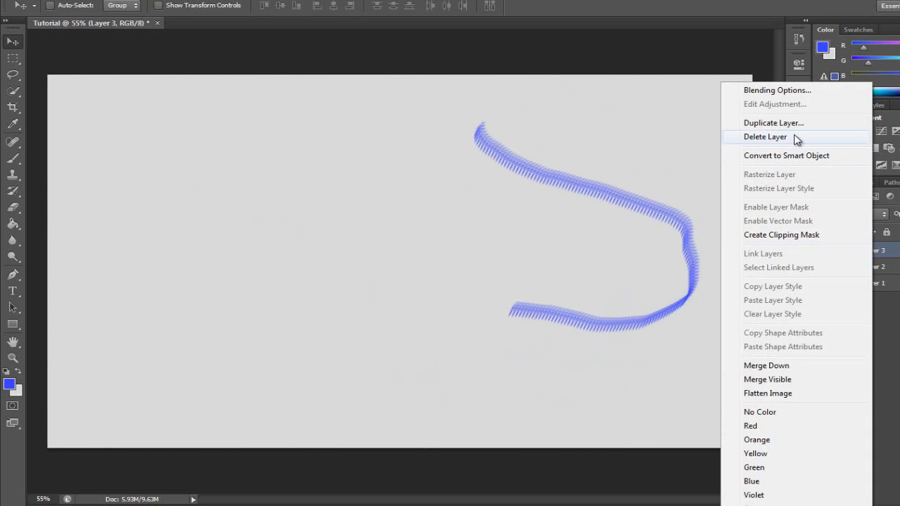
click(797, 142)
click(454, 185)
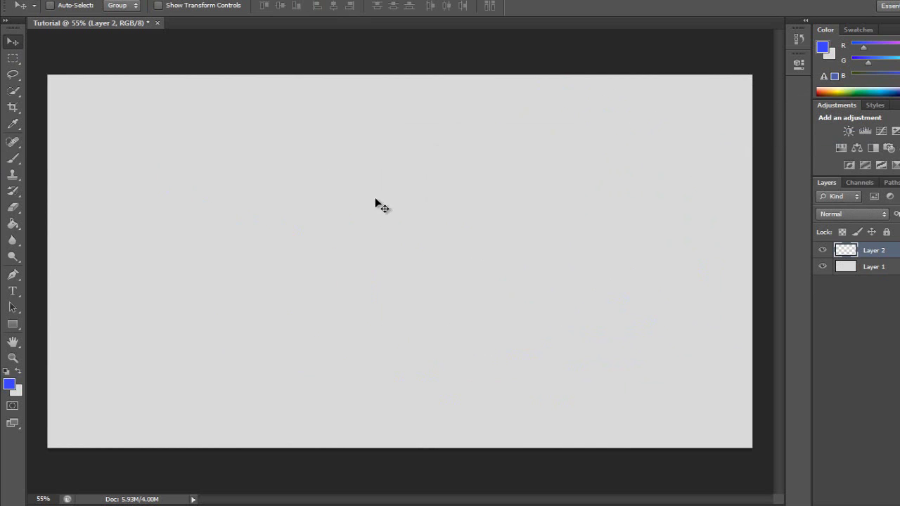
Try linear gradients on Layer 2 in several directions, using the Foreground to Background preset.
click(14, 161)
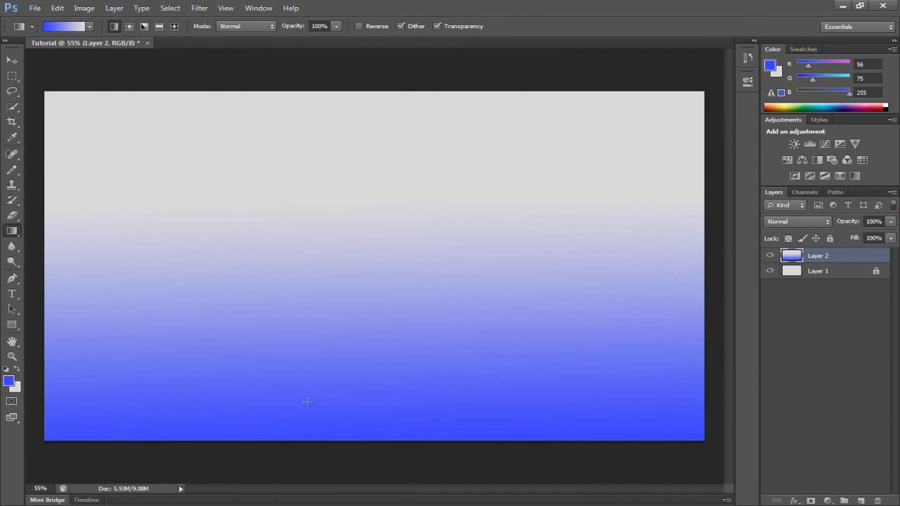
drag(337, 467, 331, 45)
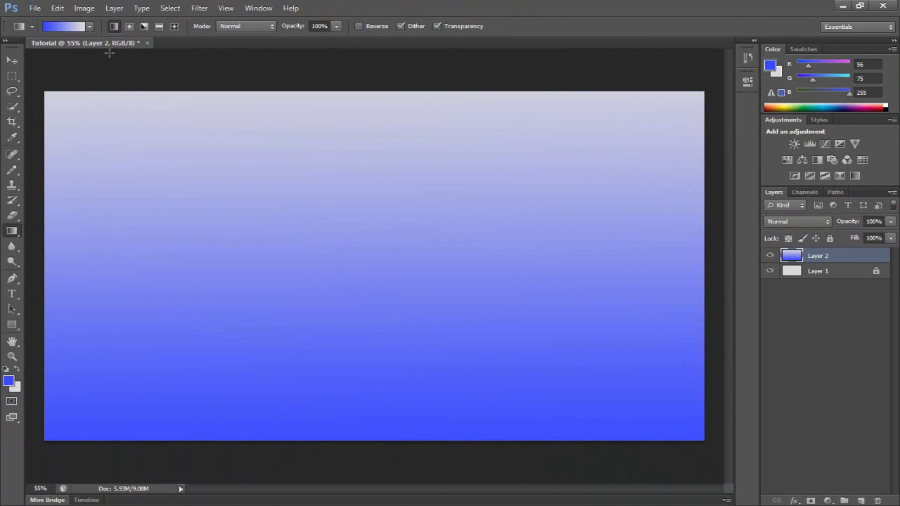
click(82, 30)
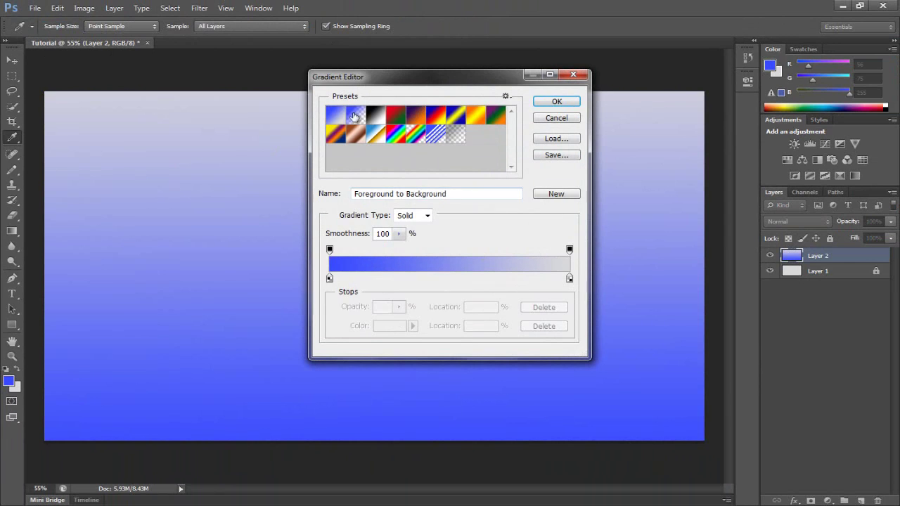
click(557, 102)
drag(661, 193, 211, 157)
drag(341, 386, 349, 152)
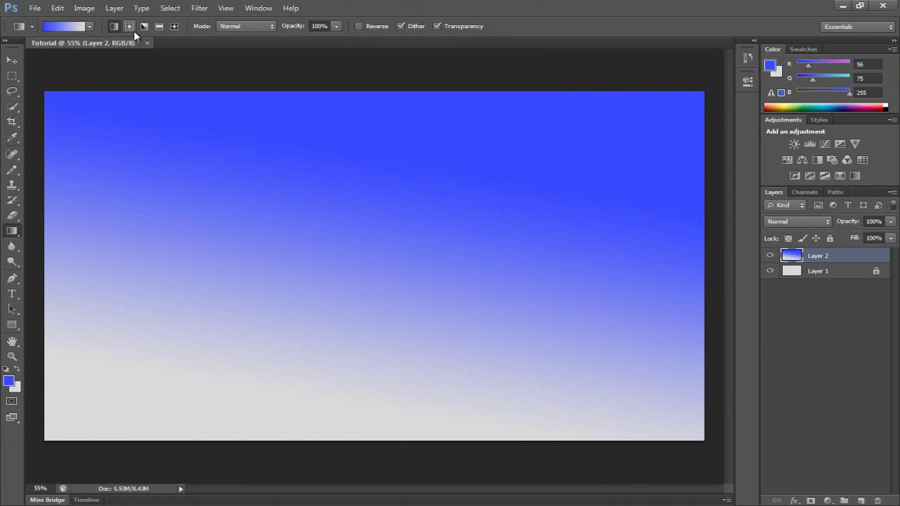
Try a radial gradient from the upper part of Layer 2, followed by a reflected gradient running down the canvas.
drag(272, 115, 498, 404)
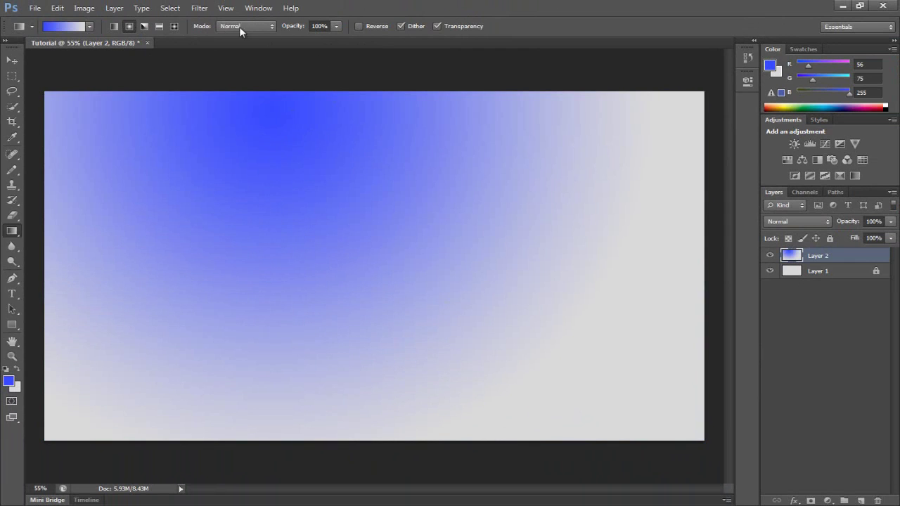
click(158, 26)
drag(339, 146, 395, 493)
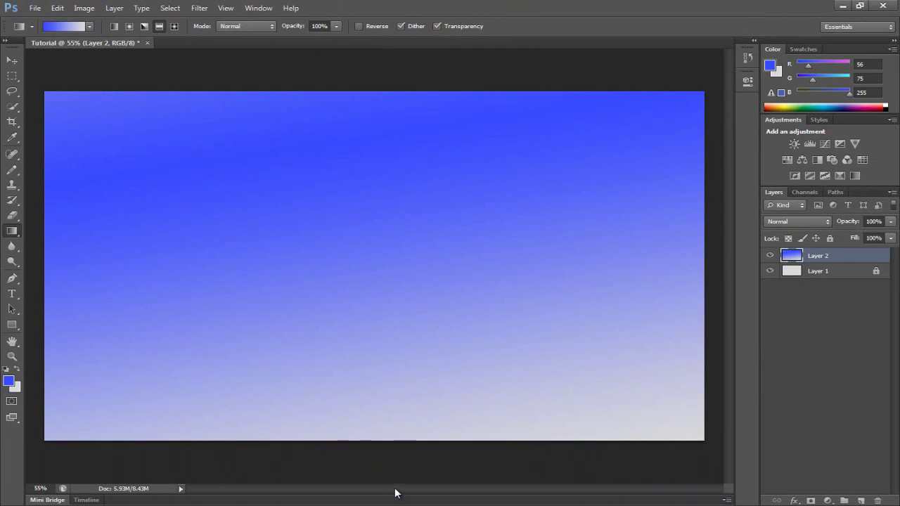
Fill Layer 2 with a small blue diamond gradient just below the canvas centre and activate the Blur tool.
click(175, 26)
drag(253, 133, 280, 147)
drag(263, 144, 548, 280)
drag(406, 298, 370, 251)
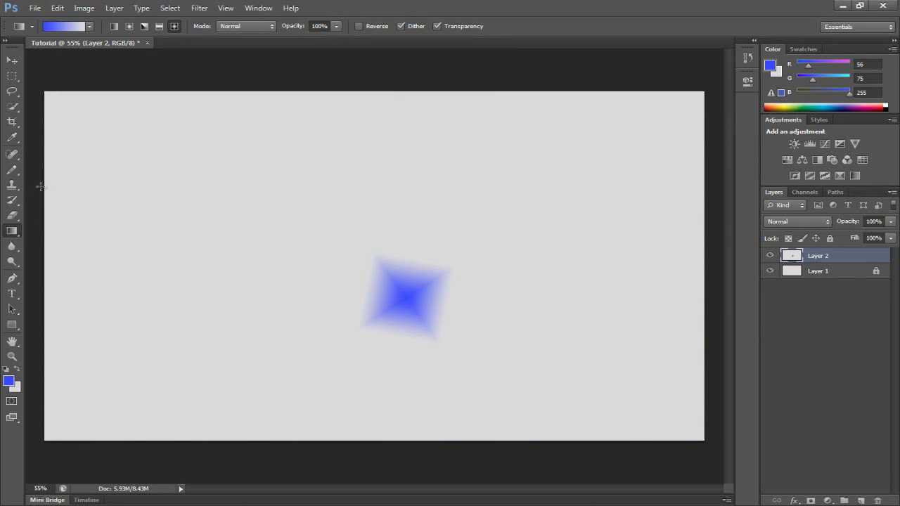
click(10, 250)
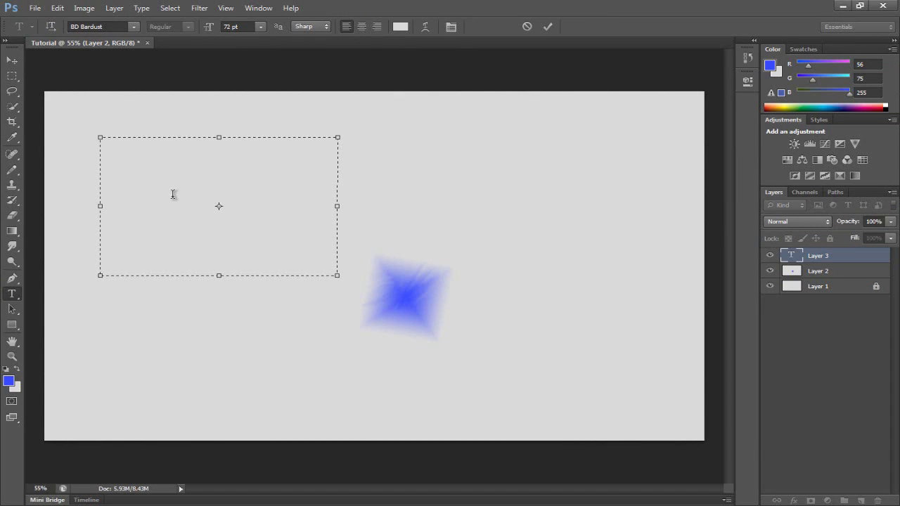
Select the LOL text in the text box and set its colour to dark blue, RGB 29, 37, 110.
drag(166, 148, 100, 149)
click(9, 381)
click(400, 216)
click(578, 124)
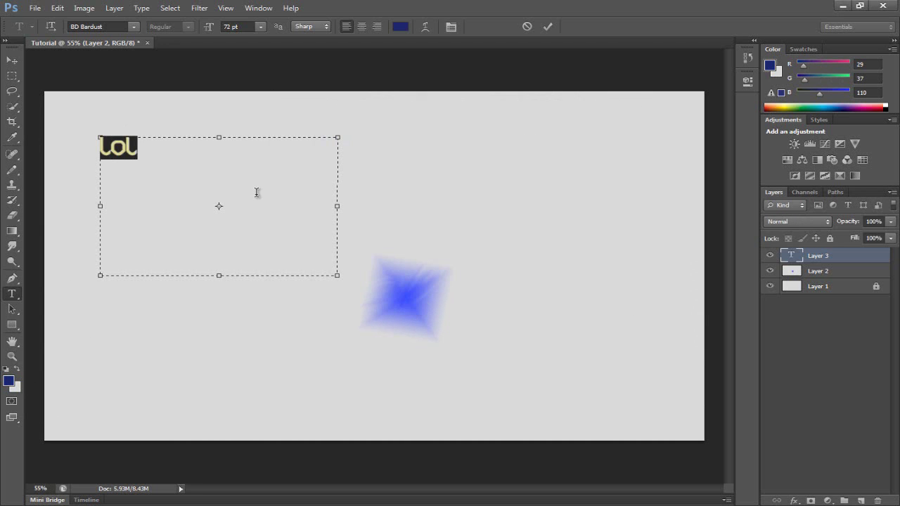
Finish editing the LOL text and move it to just above the diamond gradient.
click(257, 191)
click(12, 60)
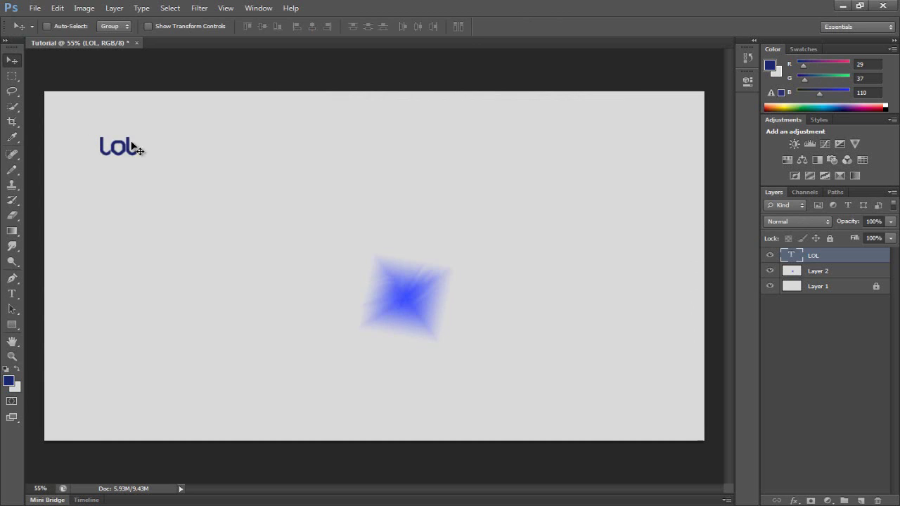
drag(141, 147, 375, 183)
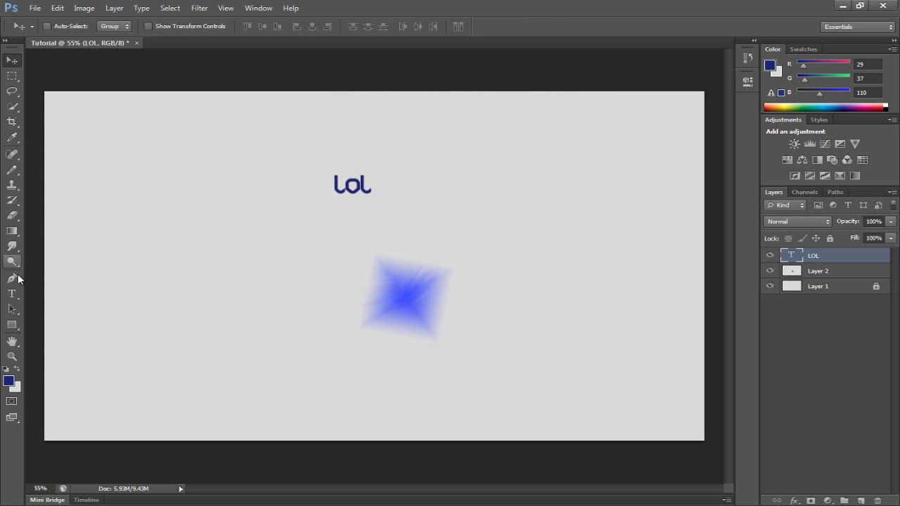
Inspect the LOL text at 500% with the Zoom tool and zoom back out to view the text and diamond together.
click(16, 343)
click(60, 339)
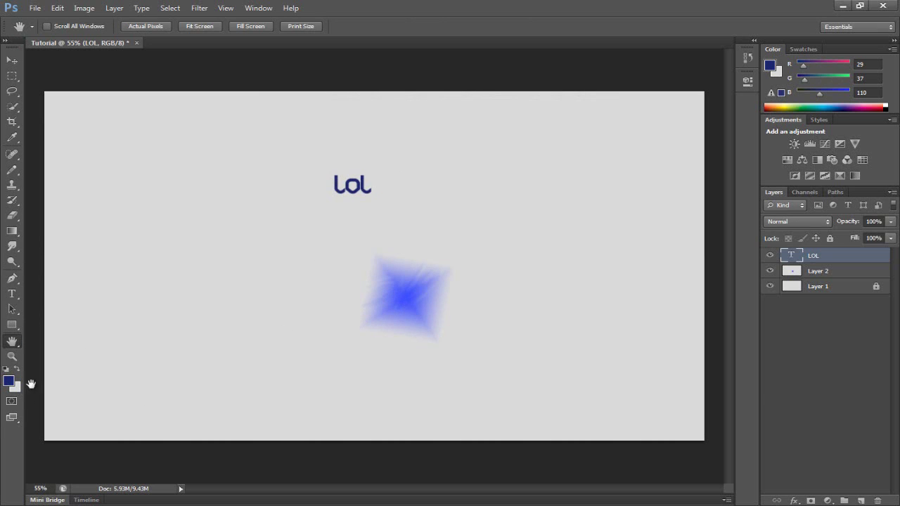
click(12, 357)
click(339, 239)
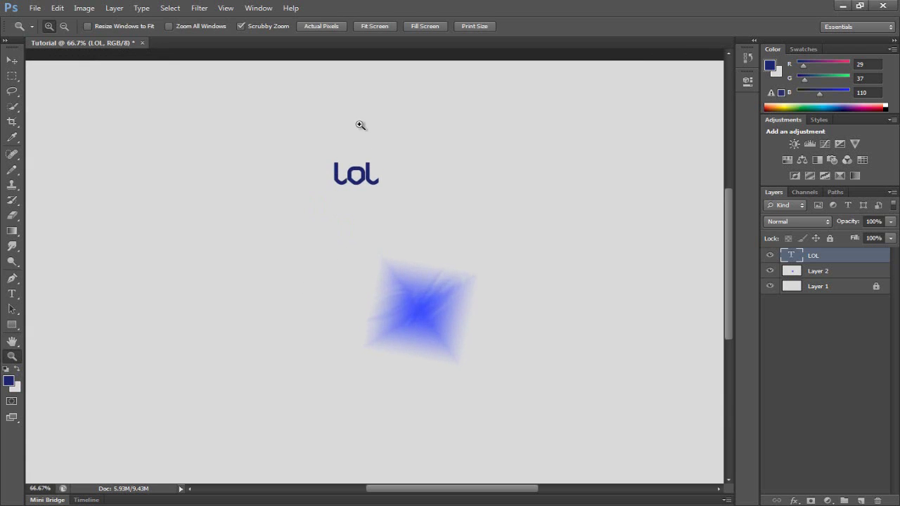
drag(353, 173, 397, 167)
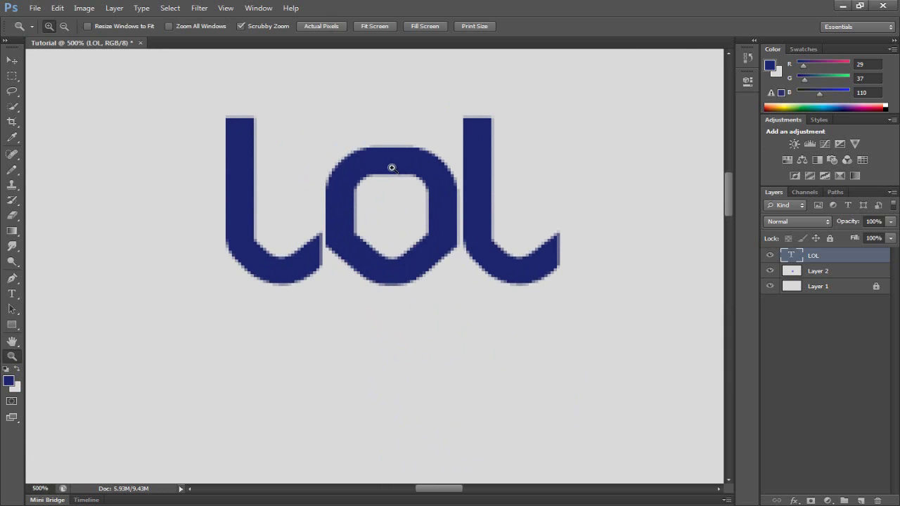
drag(396, 174, 376, 168)
scroll(376, 169, down, 2)
scroll(390, 275, up, 10)
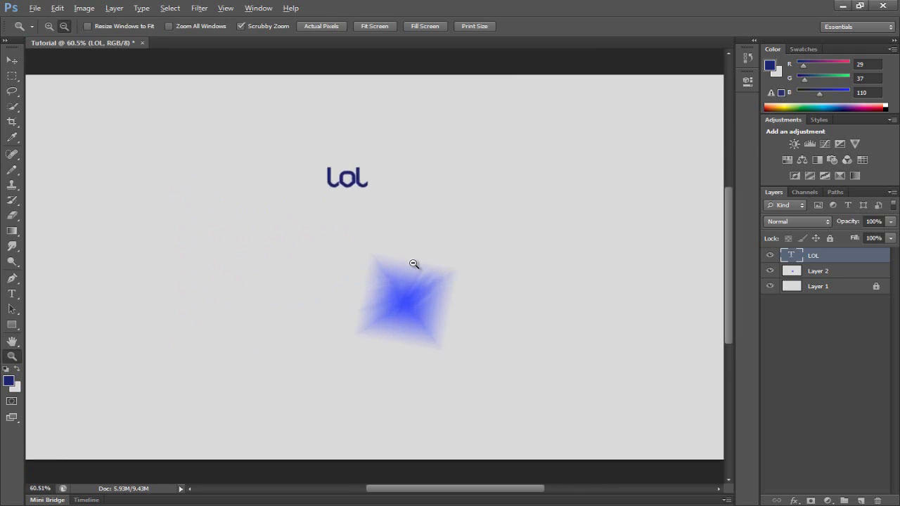
scroll(414, 263, down, 2)
drag(413, 263, 6, 135)
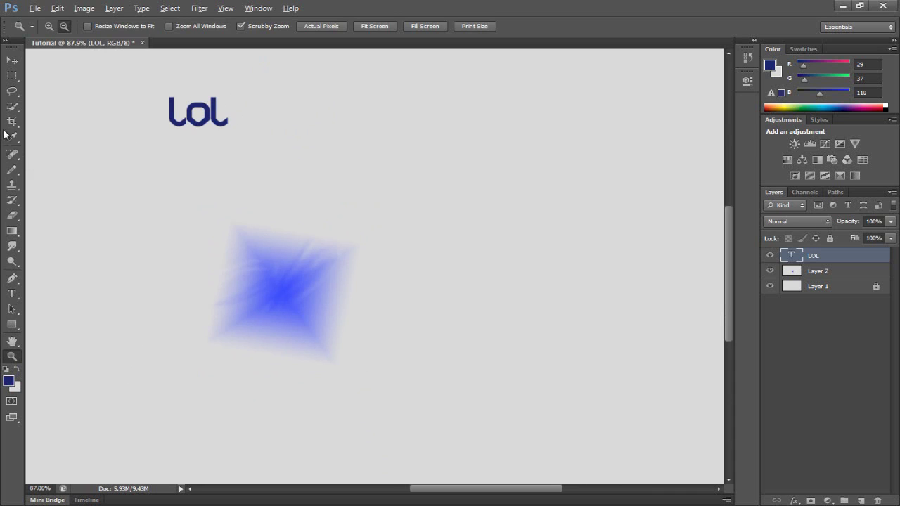
Sample the bright blue near the middle of the diamond gradient as foreground colour with the Eyedropper tool.
click(12, 138)
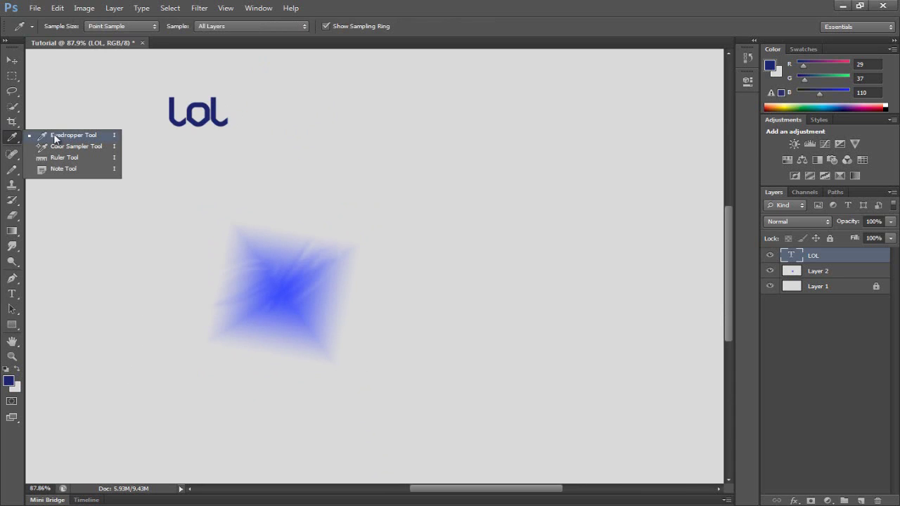
click(56, 137)
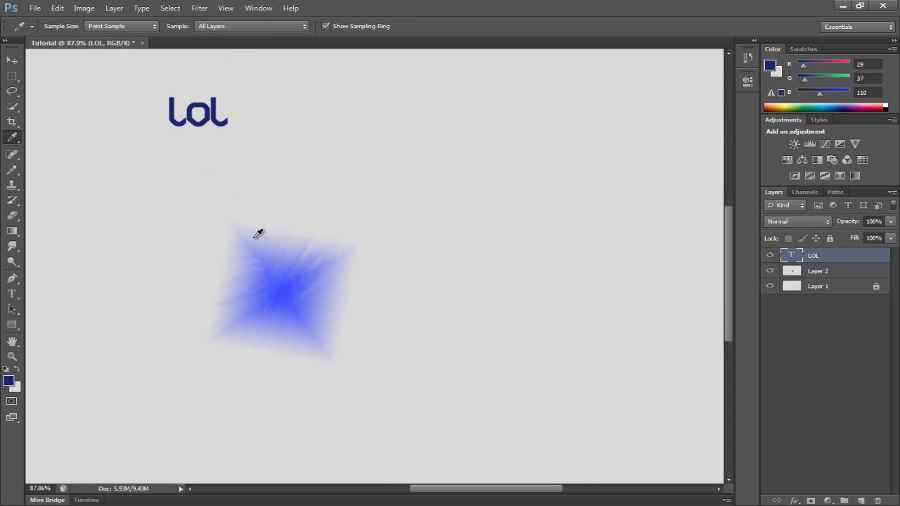
click(289, 275)
drag(294, 191, 277, 328)
drag(274, 272, 285, 292)
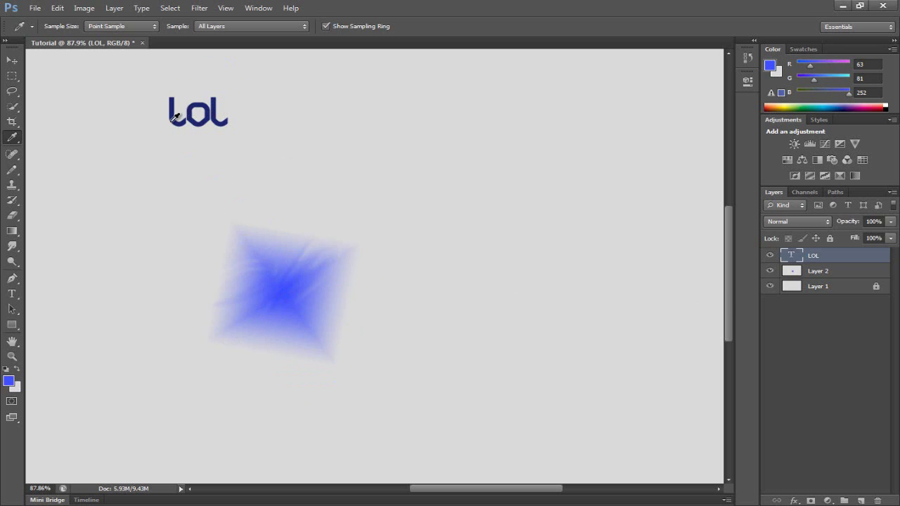
Sample the dark blue of the LOL text as foreground colour and check its values in the Color Picker without changing them.
drag(174, 117, 176, 118)
click(10, 380)
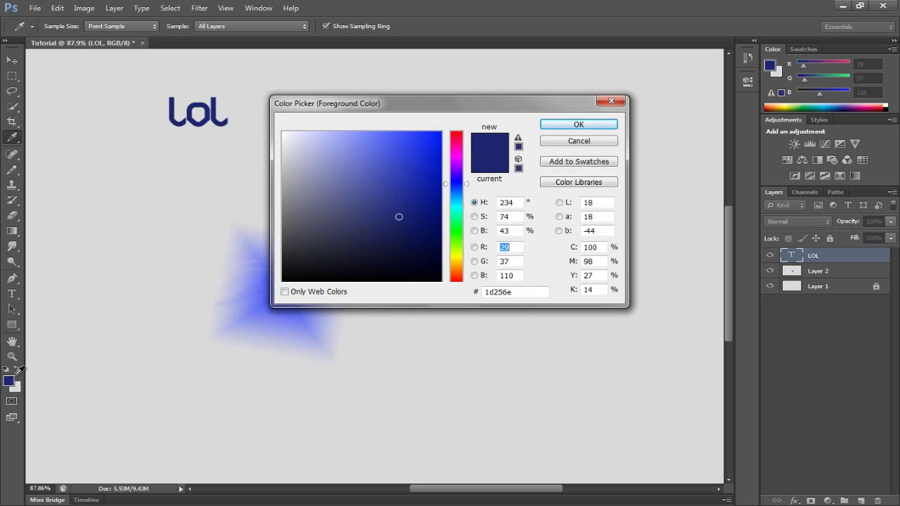
click(566, 143)
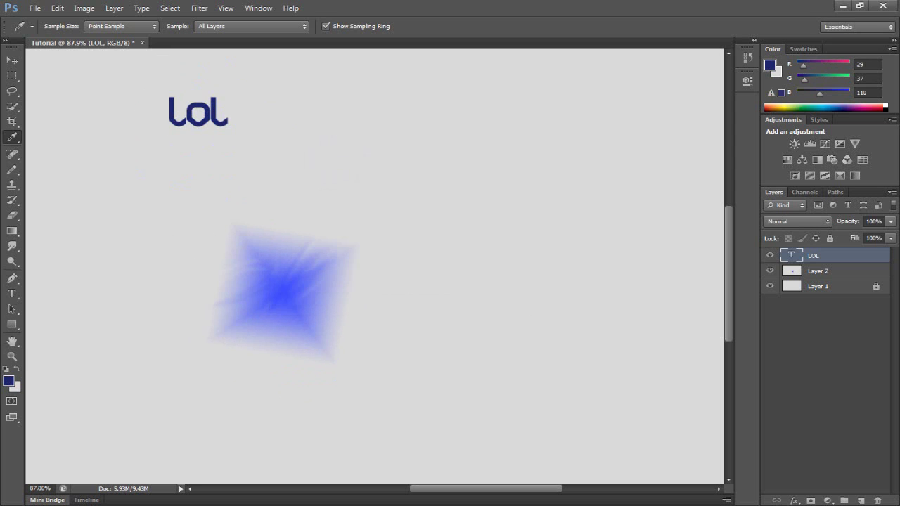
Draw a rectangular marquee selection around the LOL text.
click(12, 75)
right_click(16, 78)
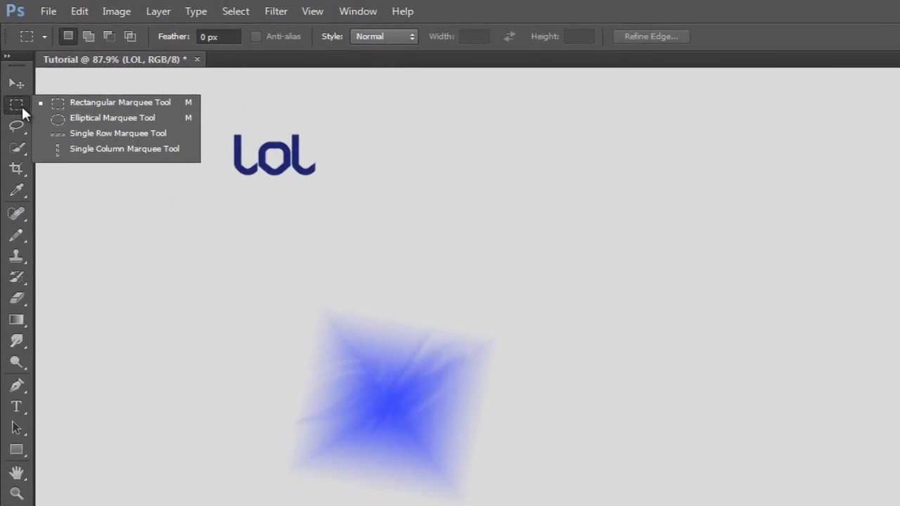
click(63, 77)
drag(131, 77, 330, 173)
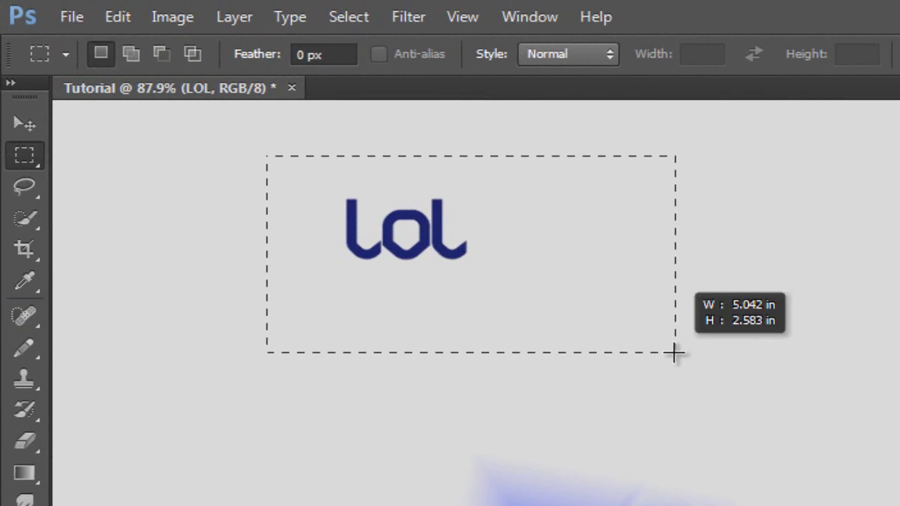
drag(673, 354, 564, 316)
Move the LOL text with its selection onto the middle of the blue diamond gradient.
click(24, 119)
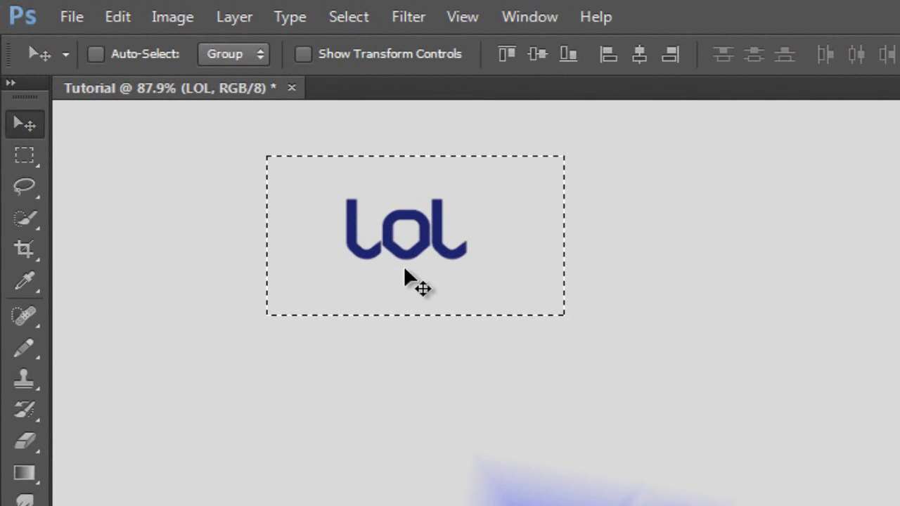
drag(408, 275, 586, 505)
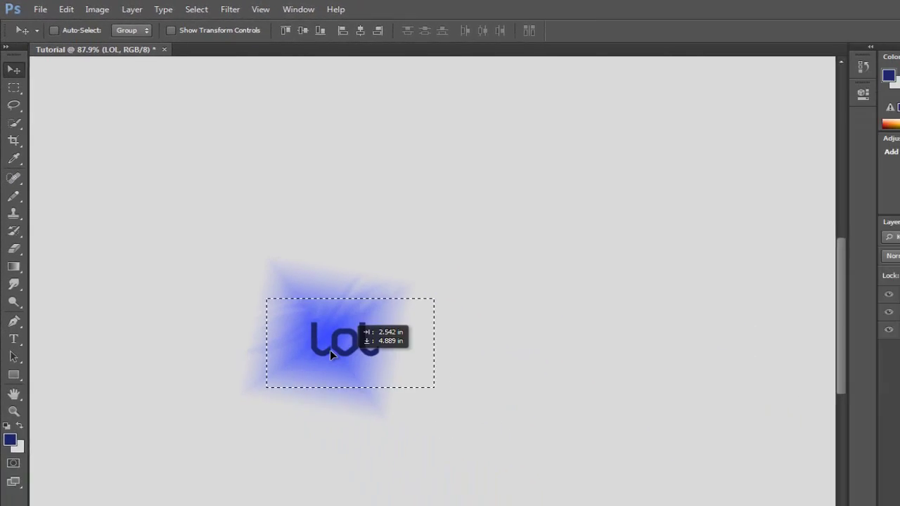
drag(329, 350, 314, 337)
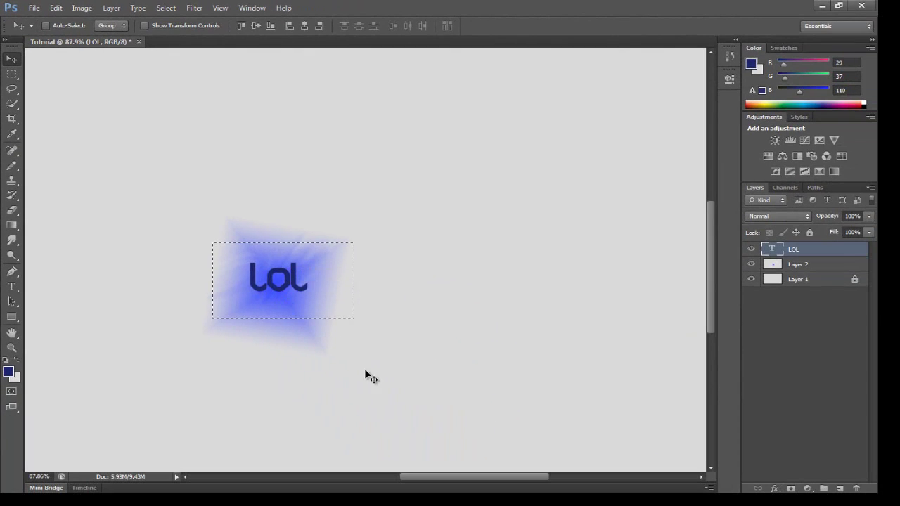
drag(431, 437, 426, 435)
Draw nine criss-crossing straight lines, 1 px in weight, above and across the blue diamond gradient with the Line tool.
click(12, 379)
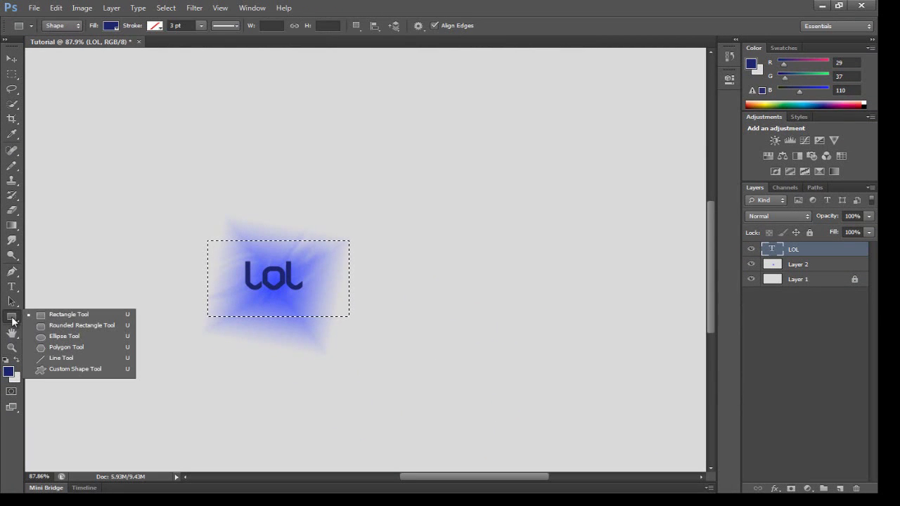
click(84, 317)
right_click(15, 314)
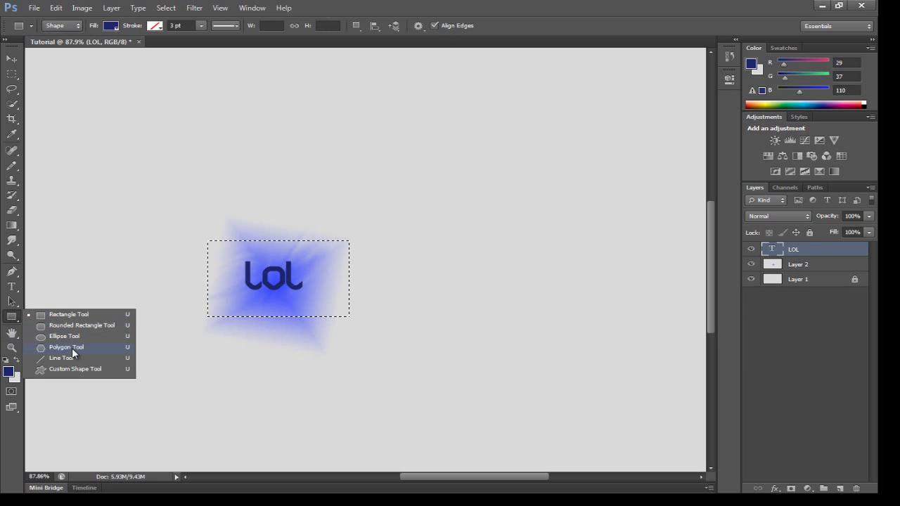
drag(77, 359, 76, 359)
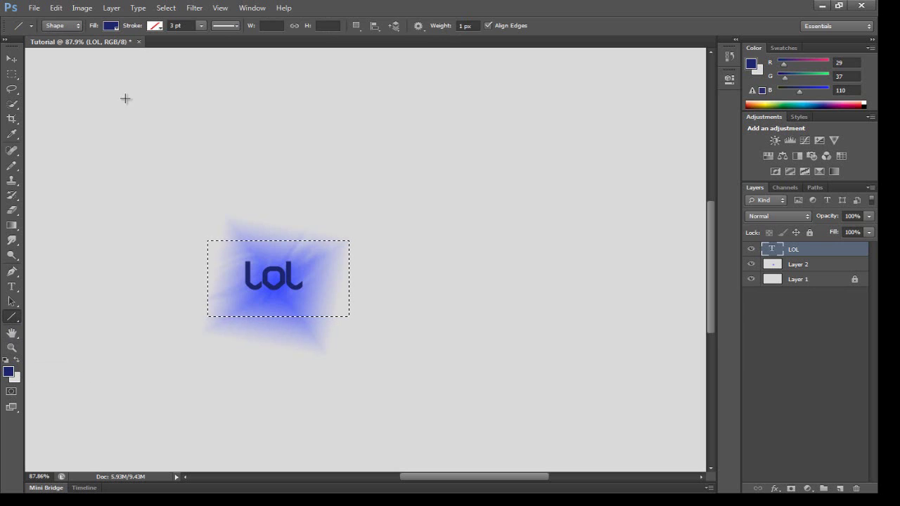
drag(126, 103, 286, 186)
drag(143, 136, 120, 214)
drag(232, 102, 61, 211)
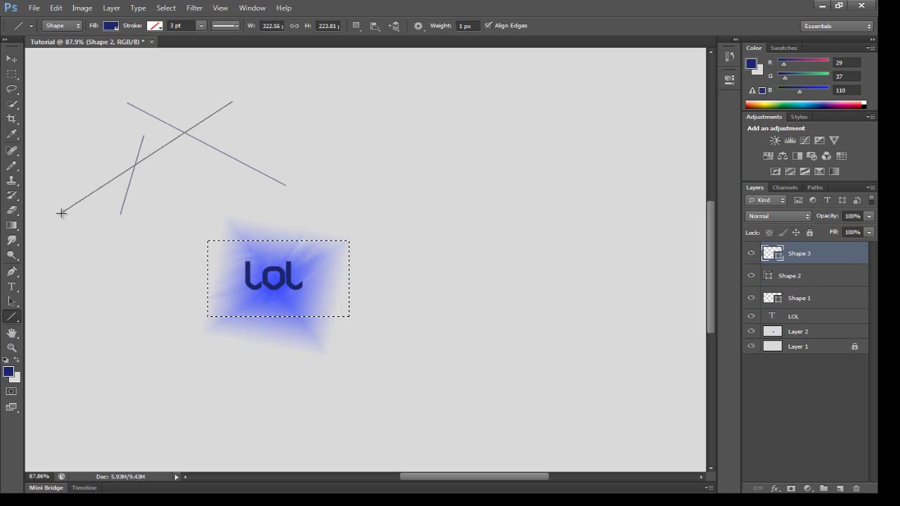
drag(149, 132, 537, 213)
drag(498, 225, 13, 323)
drag(187, 318, 384, 150)
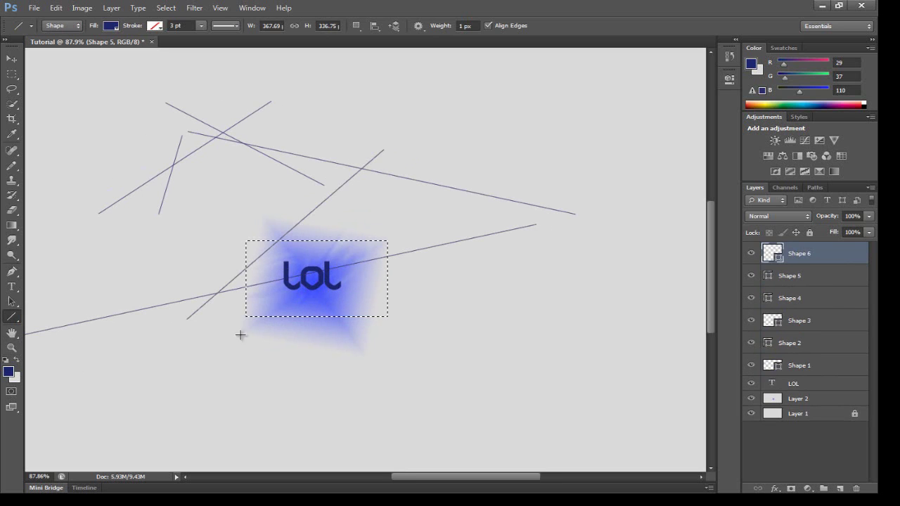
drag(232, 347, 367, 161)
drag(395, 261, 540, 227)
drag(494, 225, 103, 180)
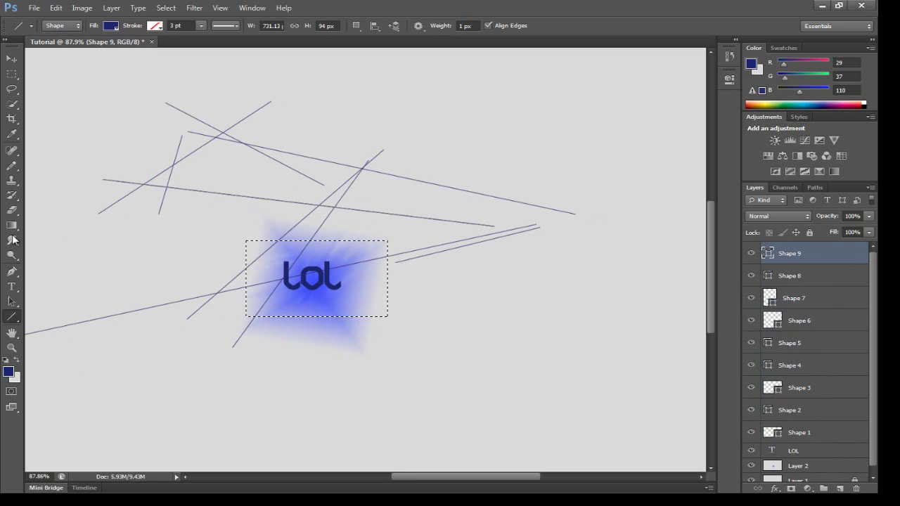
click(11, 166)
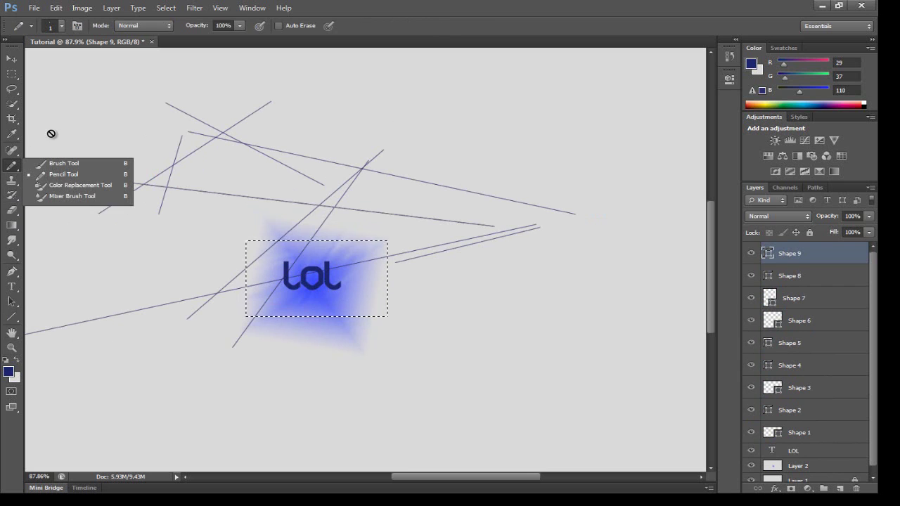
click(11, 89)
click(11, 104)
Crop the canvas around the LOL text with the Crop tool, extending the crop area up and to the left over the lines.
click(11, 118)
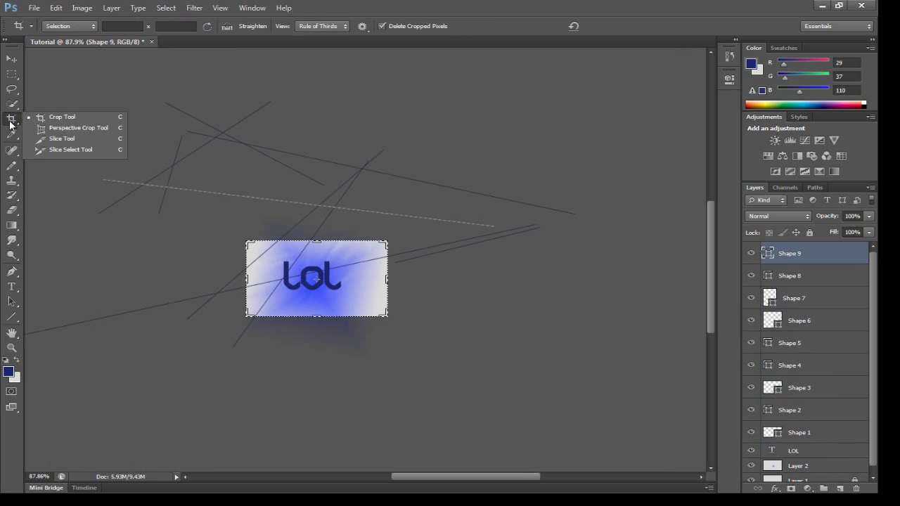
click(48, 118)
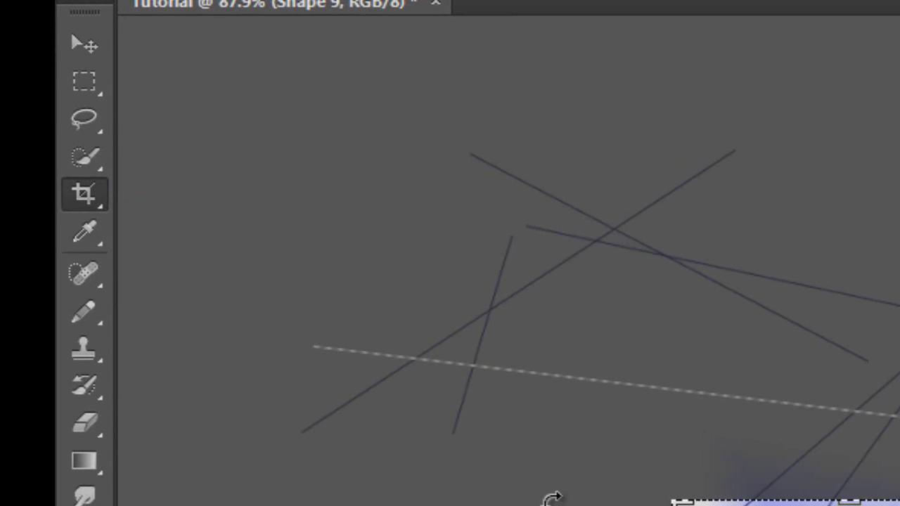
drag(671, 501, 495, 317)
right_click(663, 438)
click(577, 89)
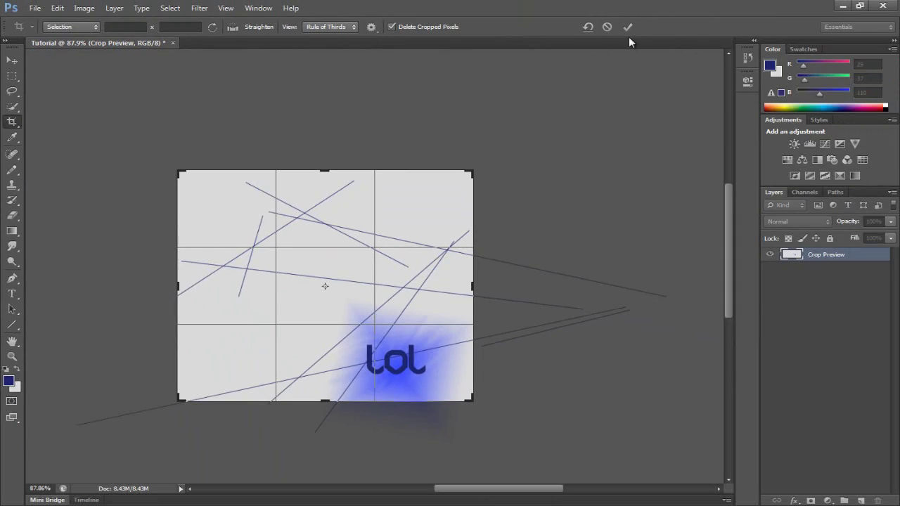
click(626, 31)
Crop the image to a small horizontal strip near the LOL text, with the image rotated roughly a quarter turn counterclockwise.
drag(435, 287, 509, 308)
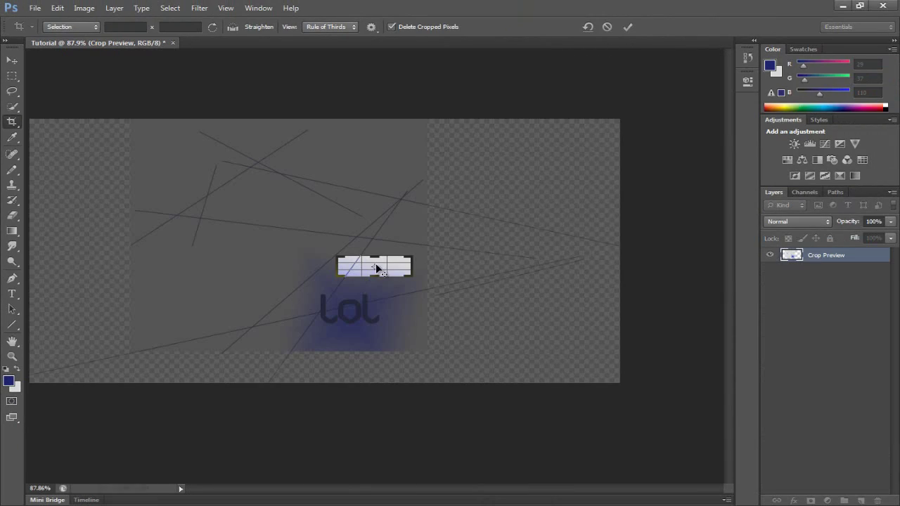
drag(455, 277, 308, 222)
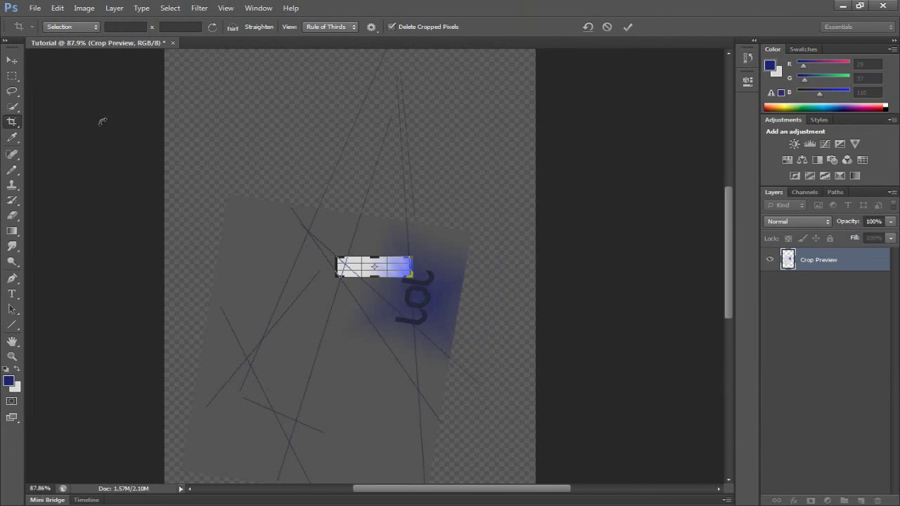
click(12, 91)
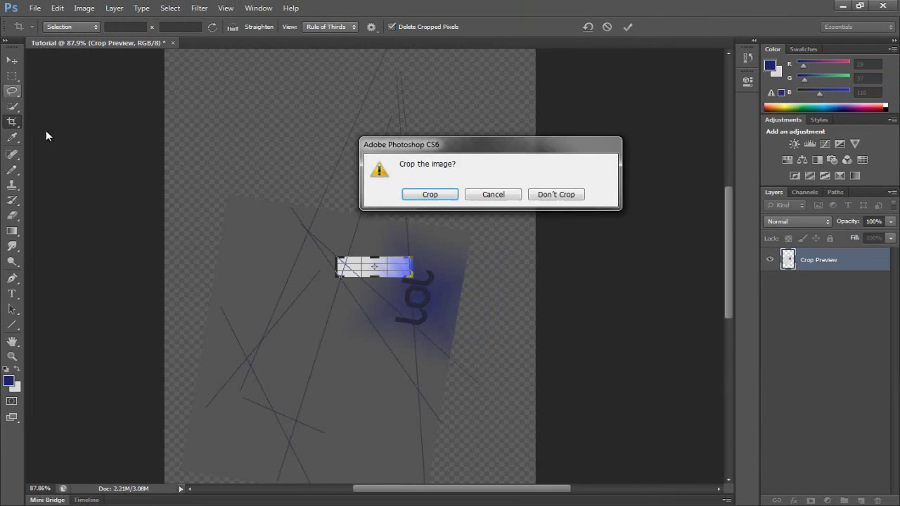
click(493, 194)
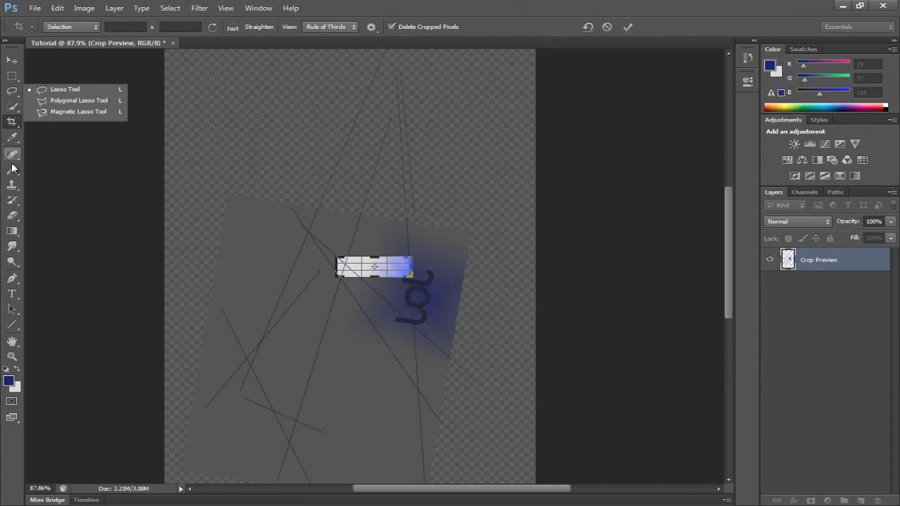
click(13, 185)
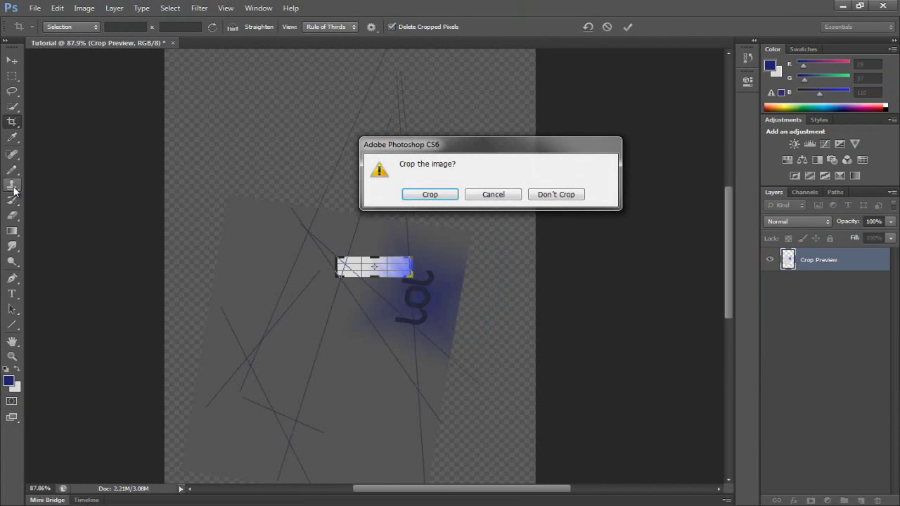
click(427, 196)
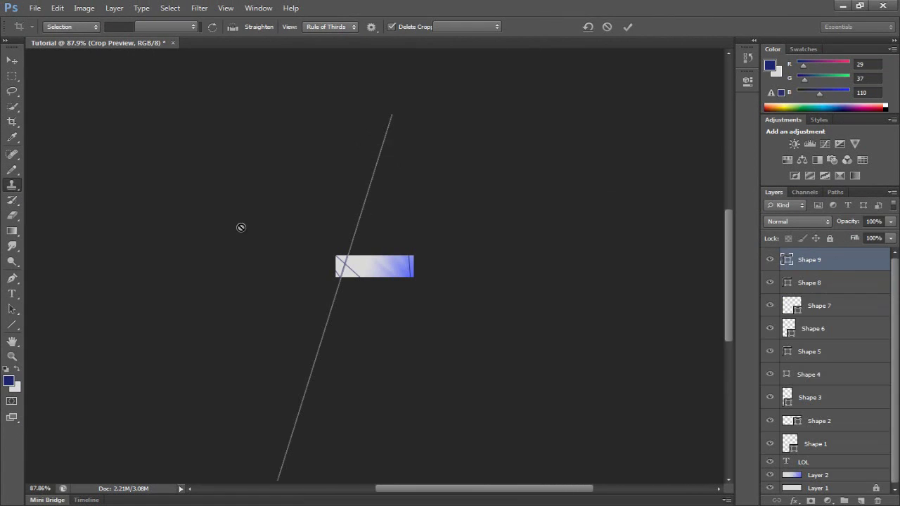
click(14, 221)
click(12, 231)
click(14, 184)
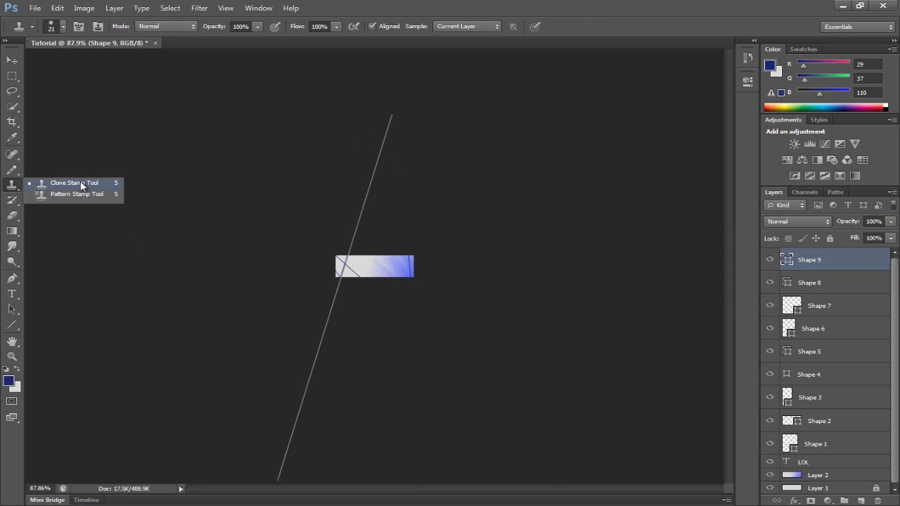
Try to paint on the Shape 9 layer with the History Brush tool.
click(13, 201)
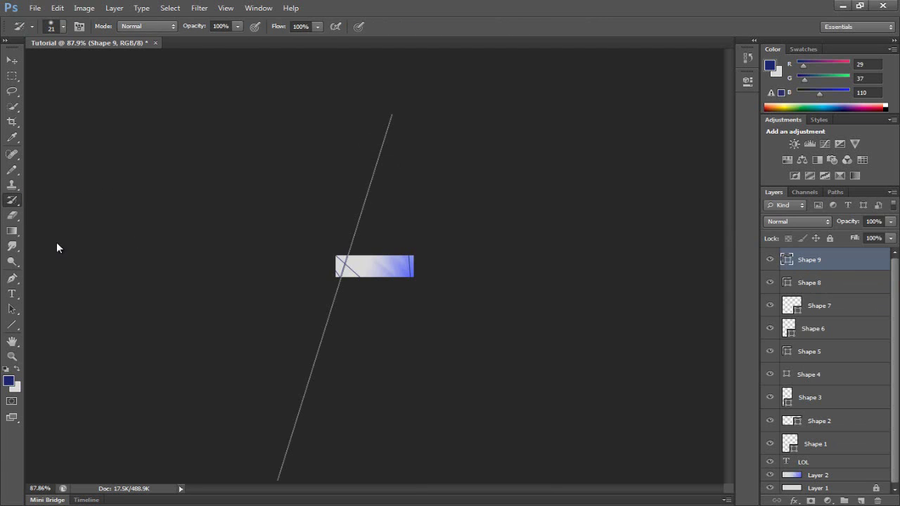
click(618, 207)
click(503, 196)
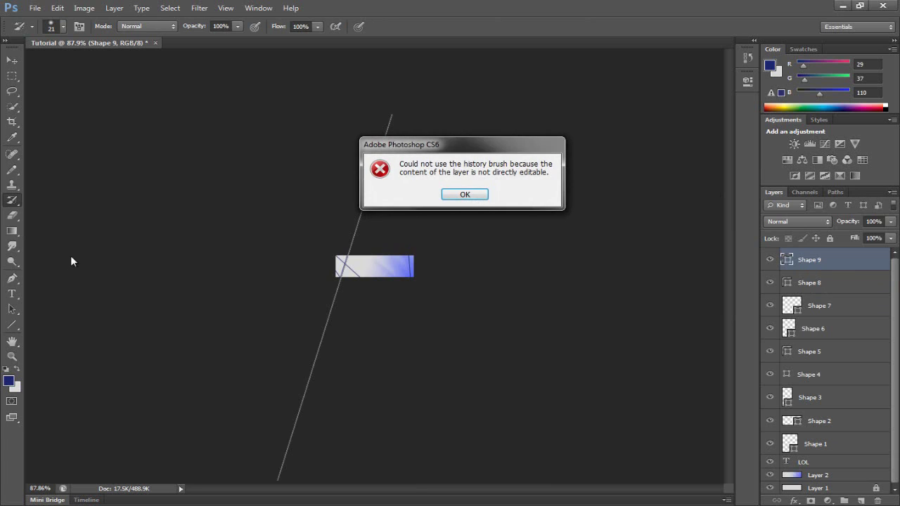
click(465, 196)
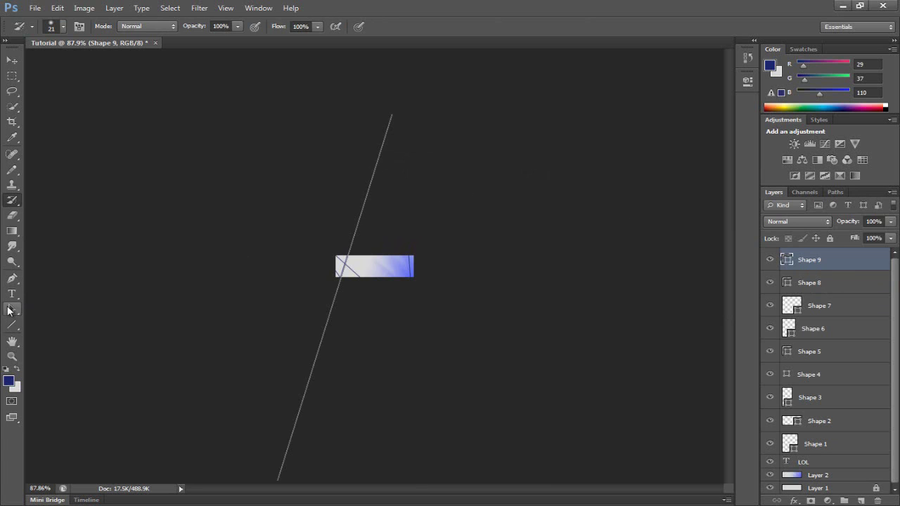